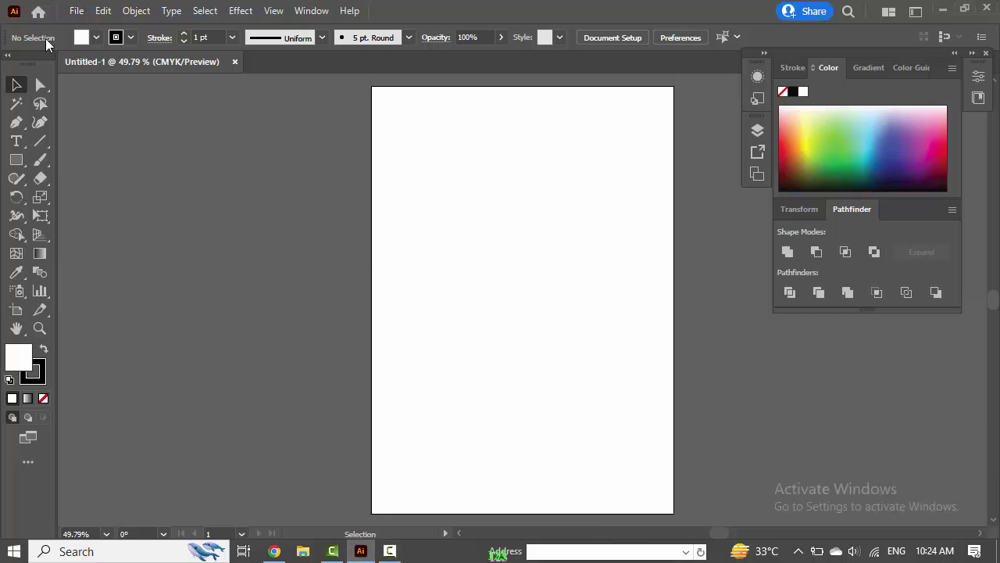
Create a new Print document in pixels, 1280 px wide by 720 px high.
key("ctrl+n")
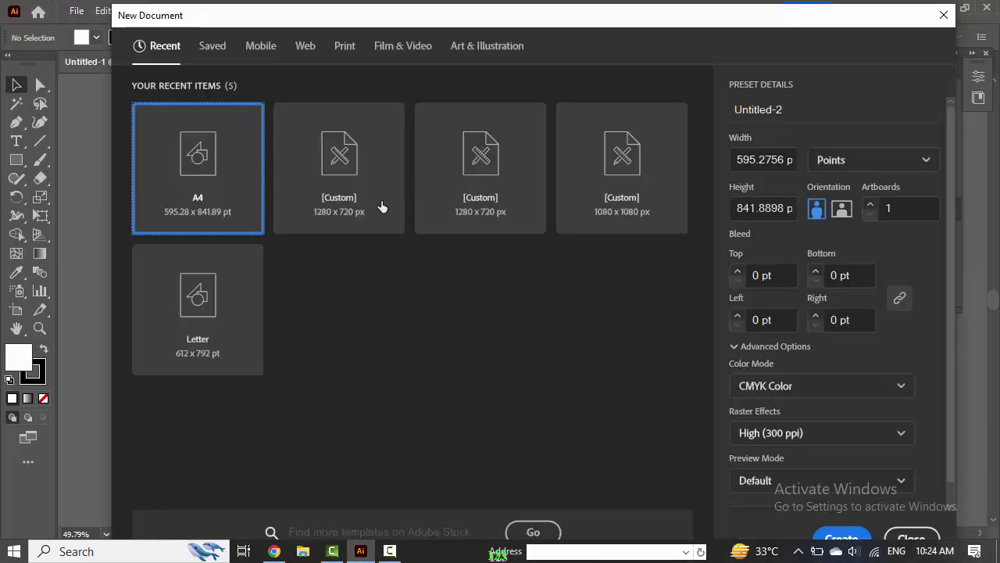
left_click(344, 53)
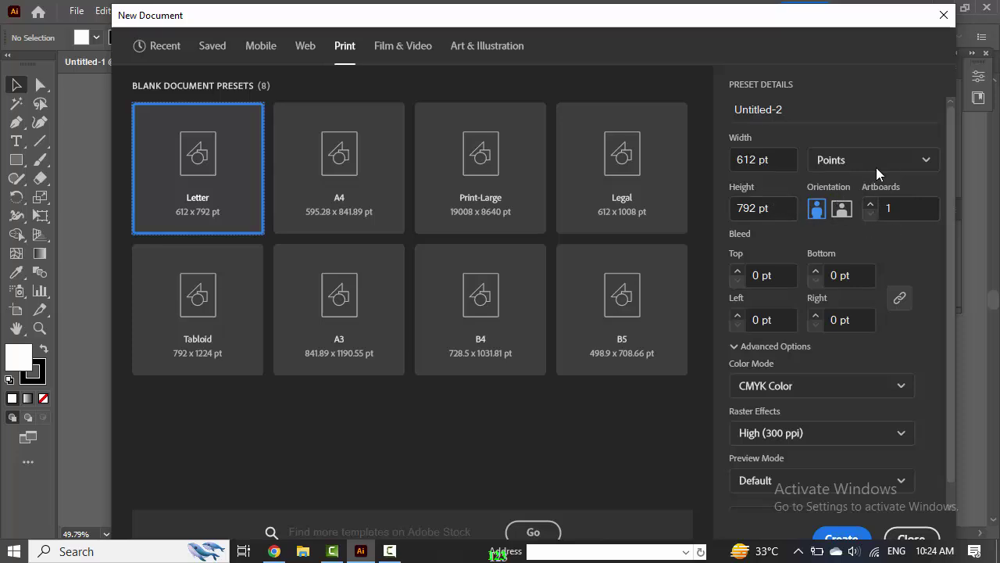
left_click(920, 161)
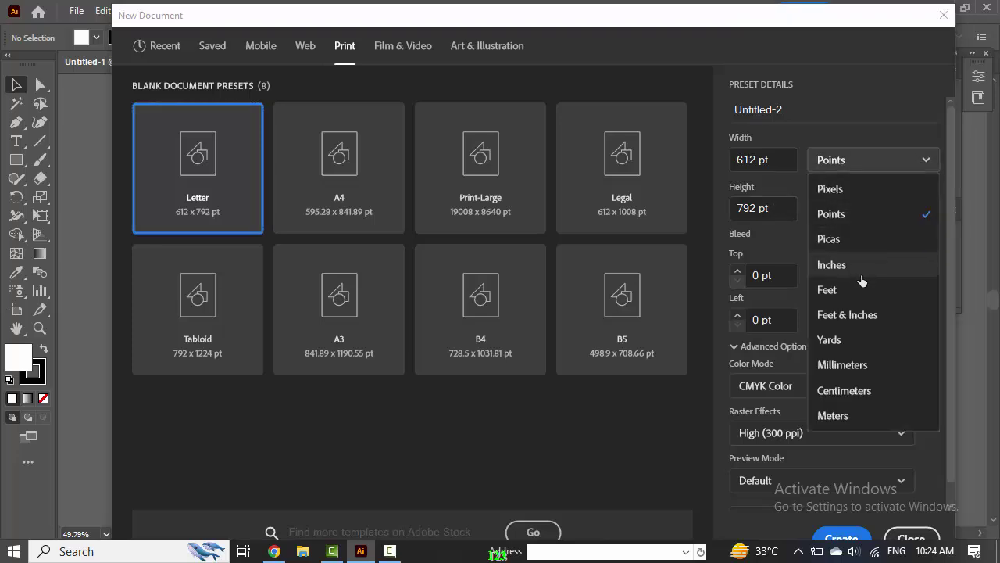
left_click(861, 192)
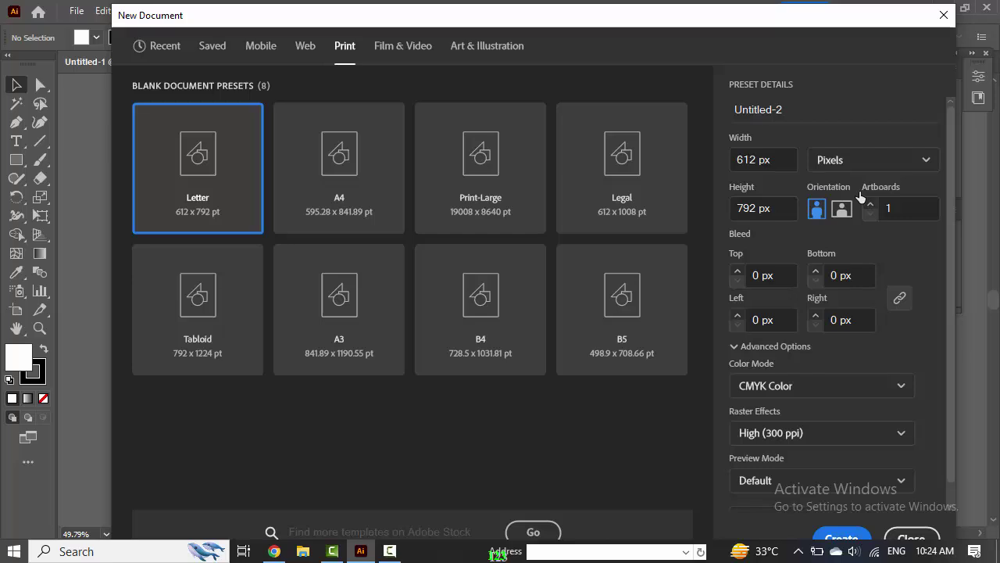
left_click(777, 161)
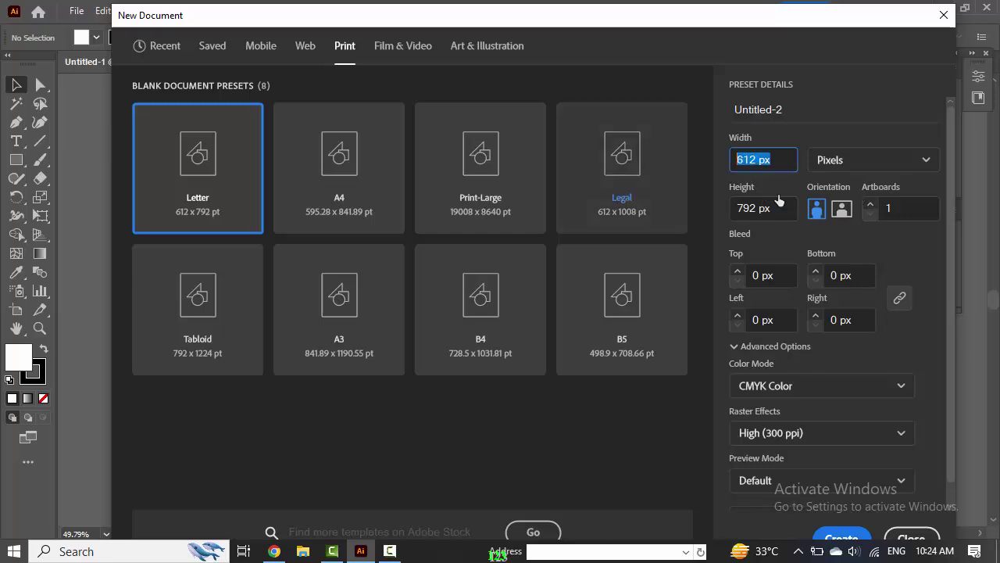
type("128")
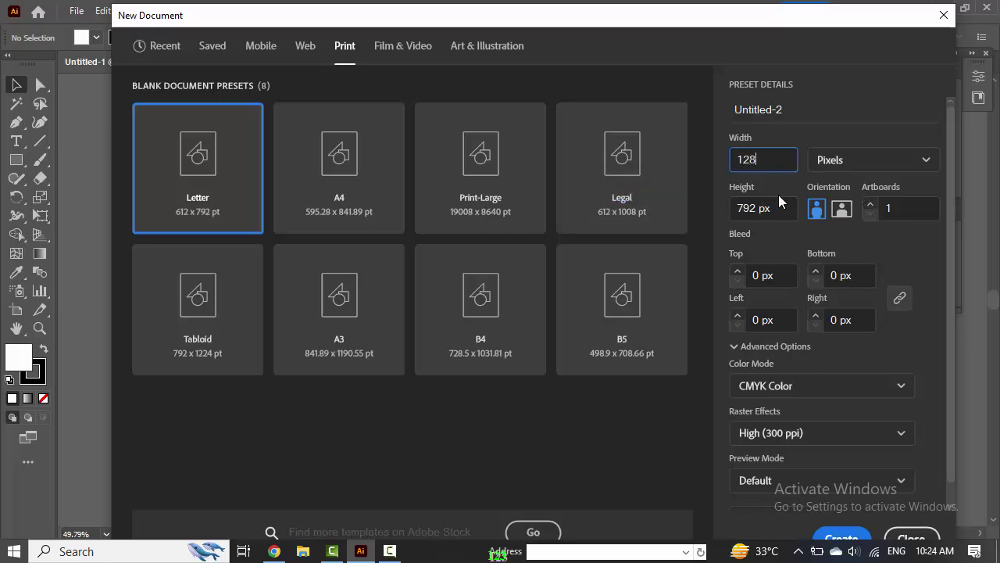
type("0")
left_click_drag(780, 208, 691, 207)
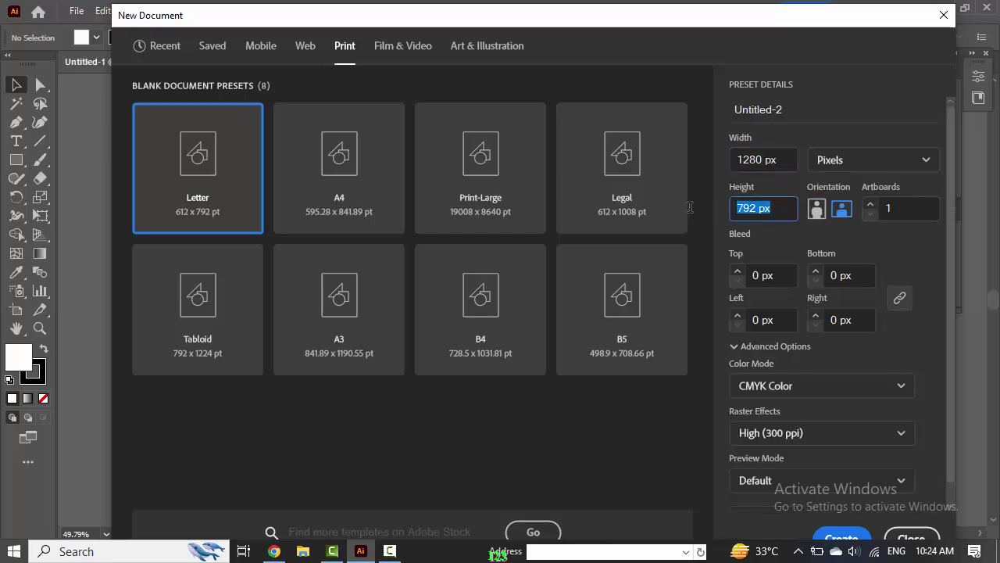
type("720")
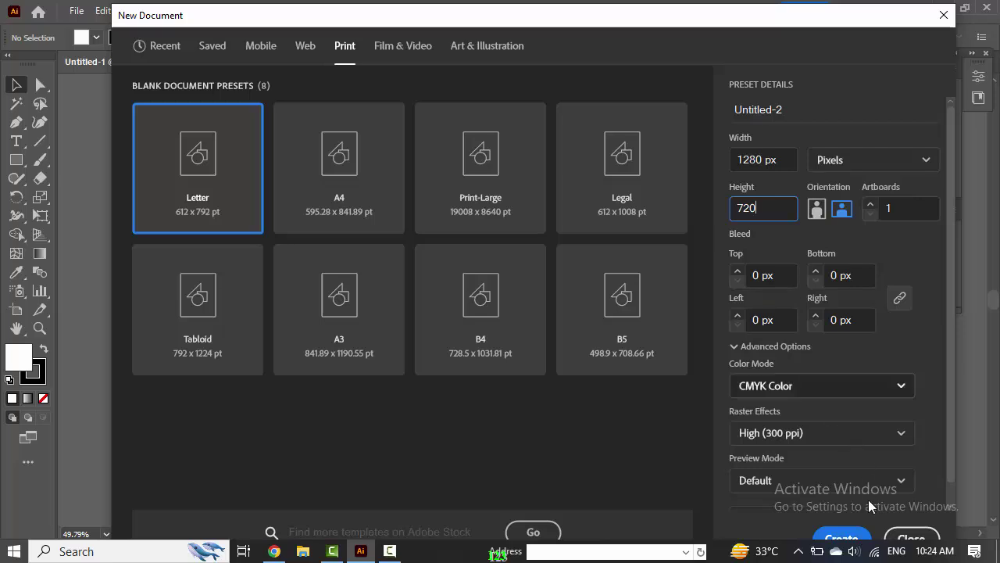
left_click(844, 538)
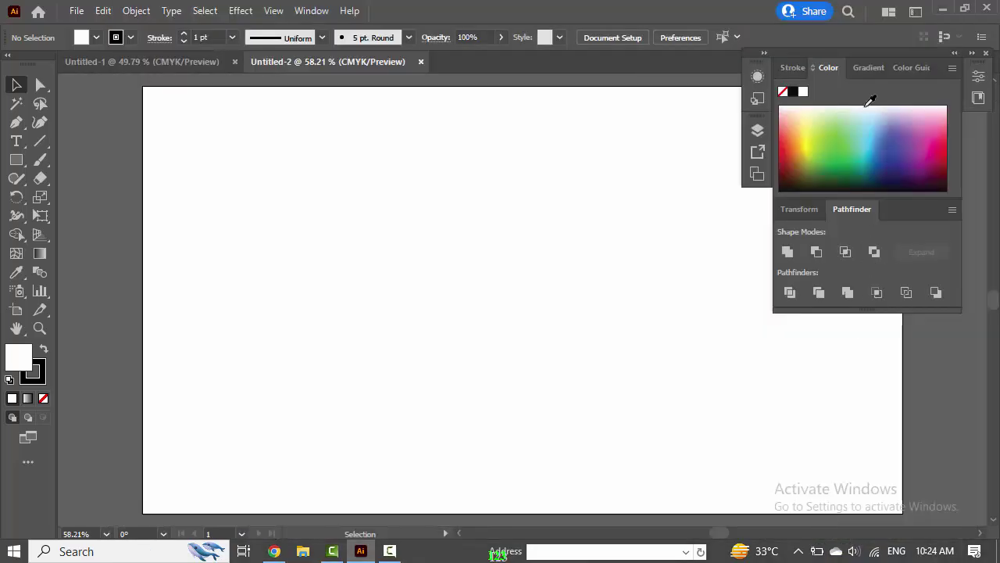
Move the Color/Pathfinder panels right, undock the small panel group, and fit the artboard to the window.
mouse_move(886, 53)
left_mouse_down()
mouse_move(923, 85)
mouse_move(904, 62)
mouse_move(877, 65)
left_mouse_up()
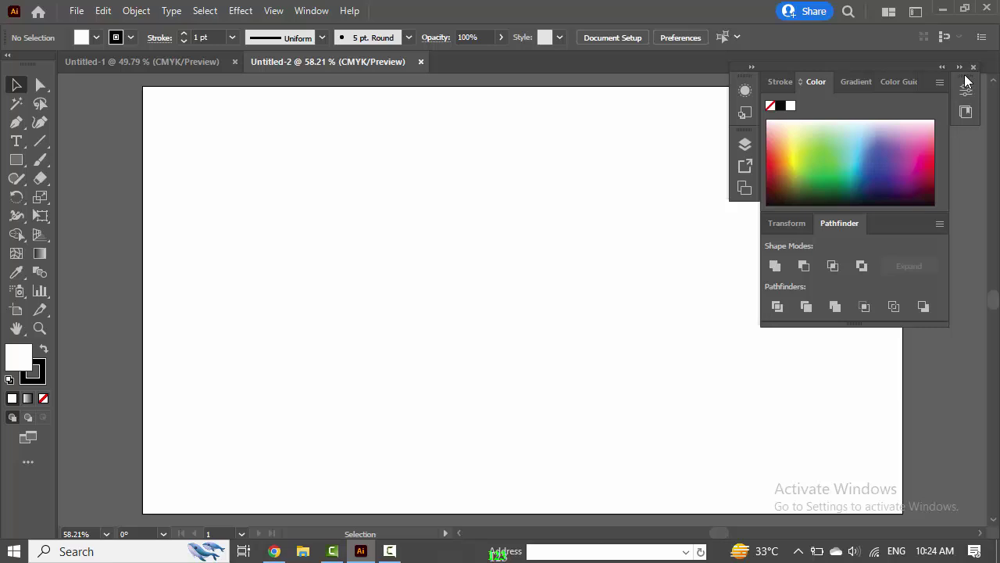
mouse_move(966, 87)
left_mouse_down()
mouse_move(727, 236)
mouse_move(740, 232)
left_mouse_up()
left_click_drag(850, 68, 925, 70)
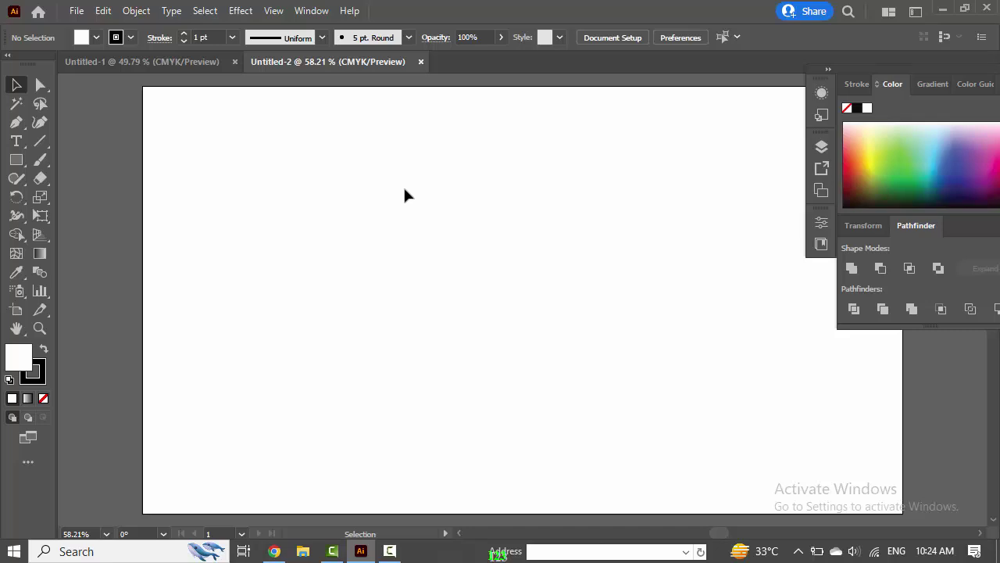
key("a")
key("ctrl+0")
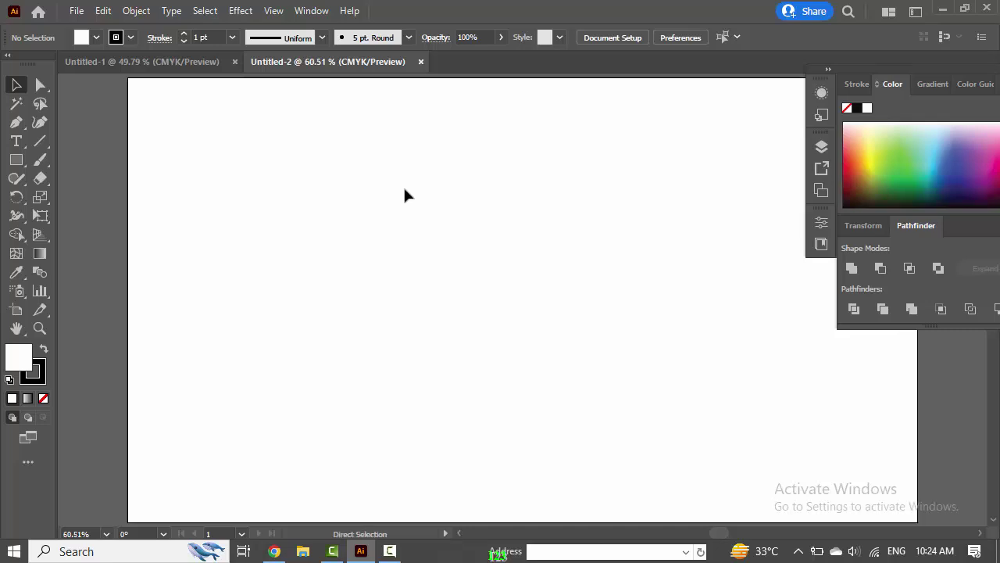
key("v")
mouse_move(921, 67)
left_mouse_down()
mouse_move(905, 98)
mouse_move(930, 82)
left_mouse_up()
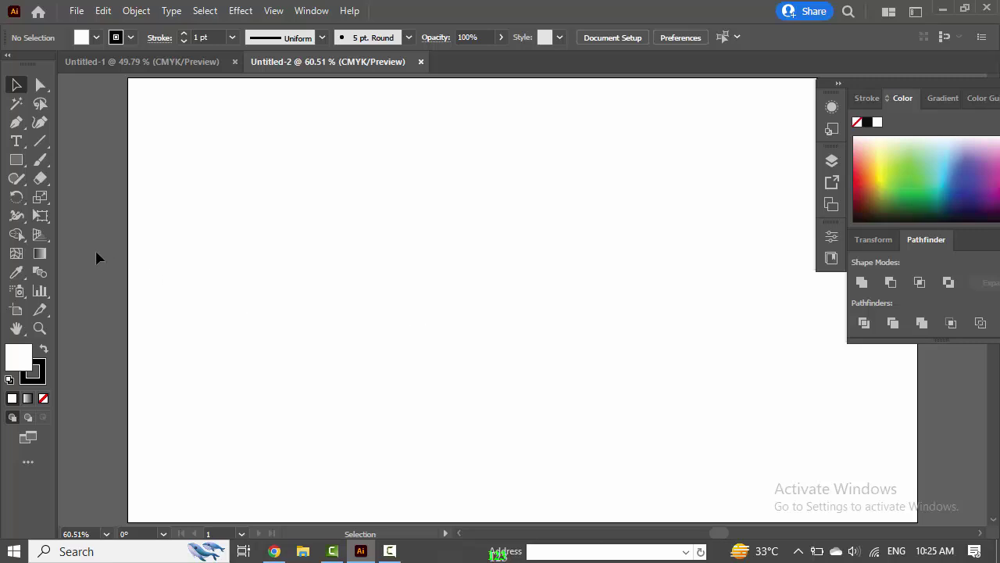
Draw a large circle with the Ellipse Tool and move it to the artboard centre.
left_click(16, 161)
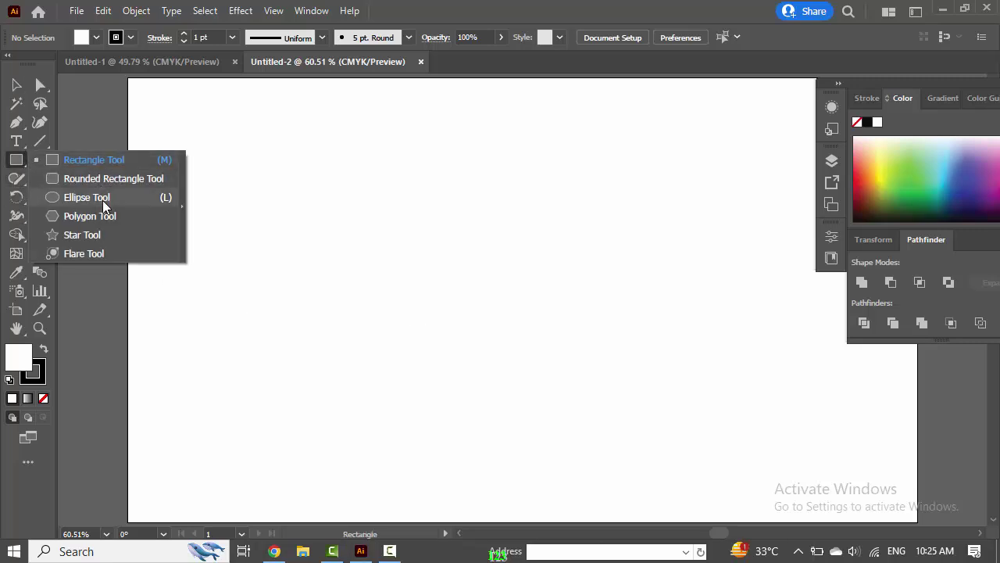
left_click(102, 200)
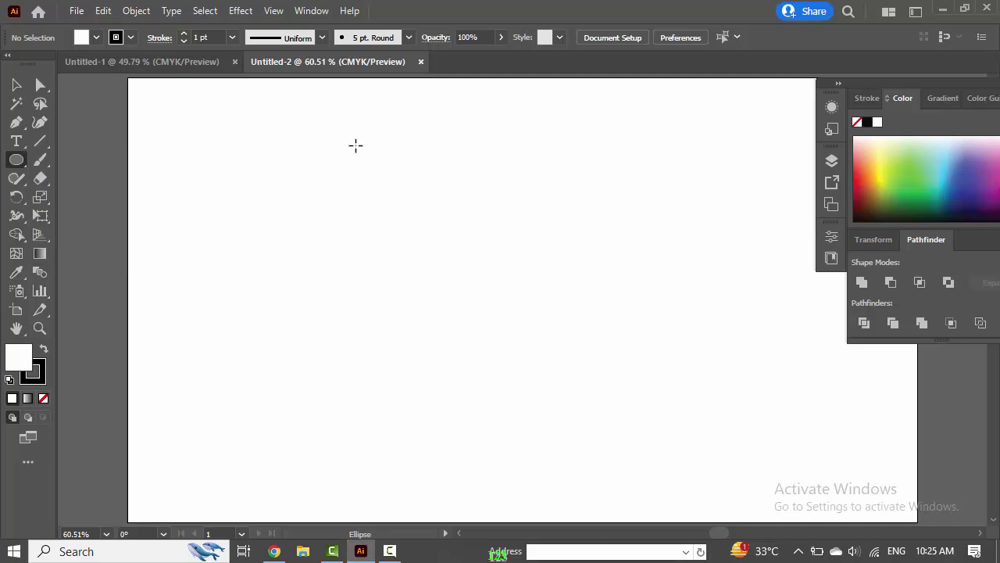
left_click_drag(354, 159, 711, 440)
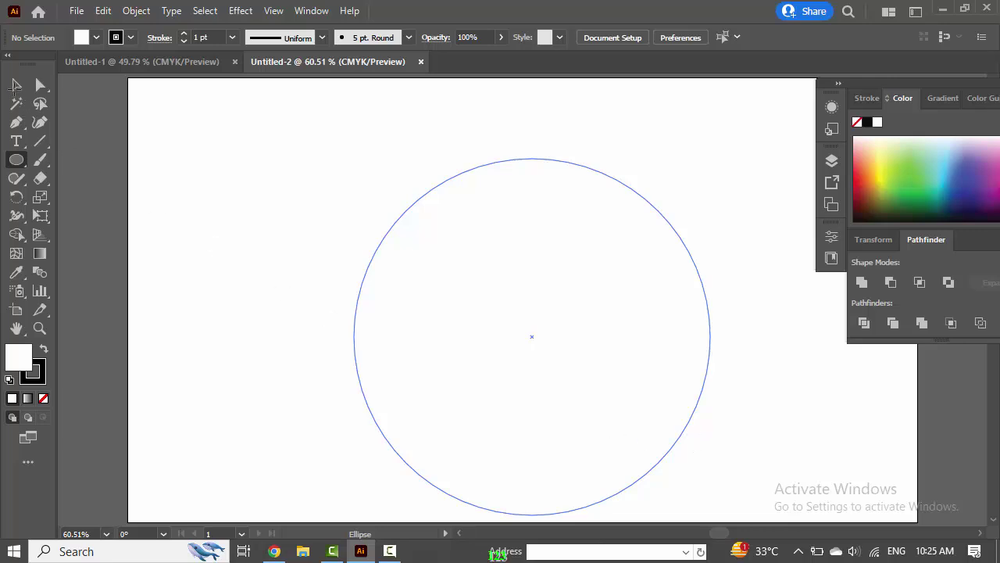
left_click(16, 84)
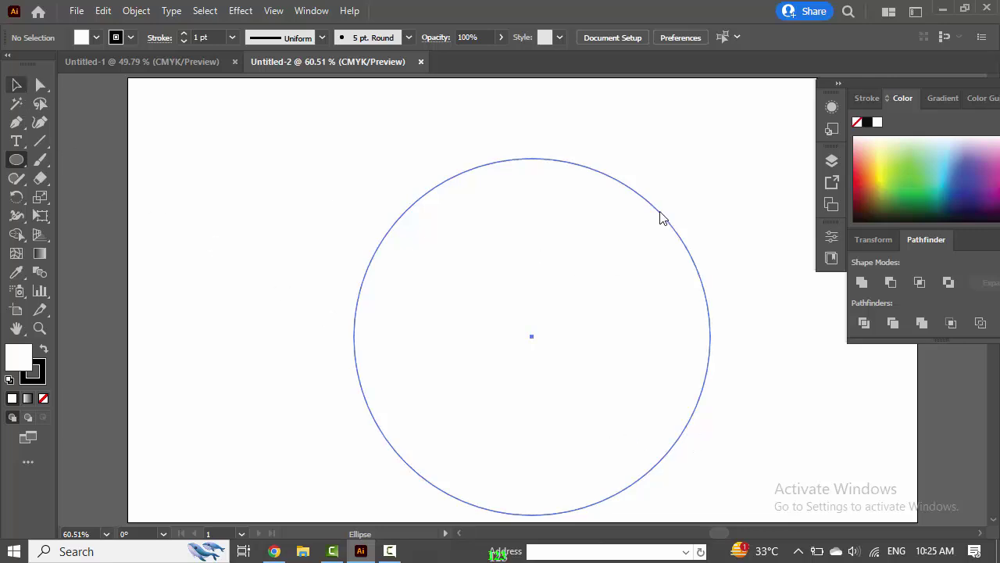
key("v")
mouse_move(650, 206)
left_mouse_down()
mouse_move(649, 176)
mouse_move(637, 169)
left_mouse_up()
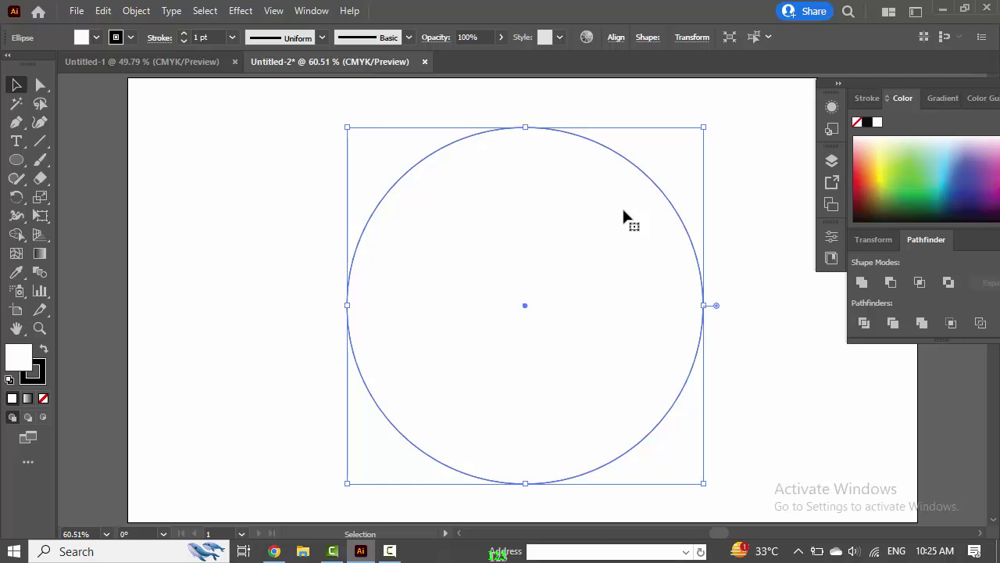
Set the circle's fill to red in the Color Picker.
double_click(19, 364)
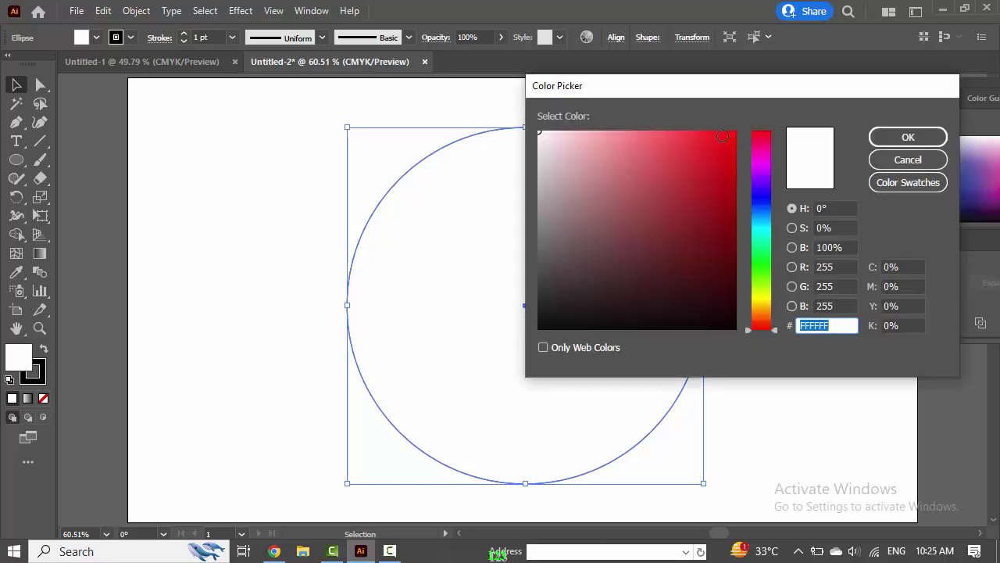
left_click(723, 139)
left_click(877, 138)
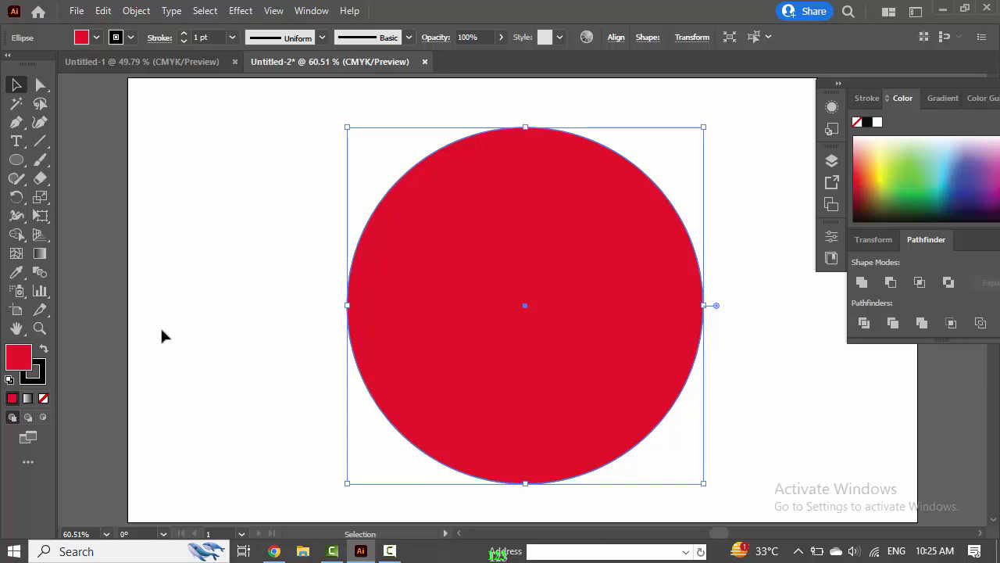
left_click(16, 160)
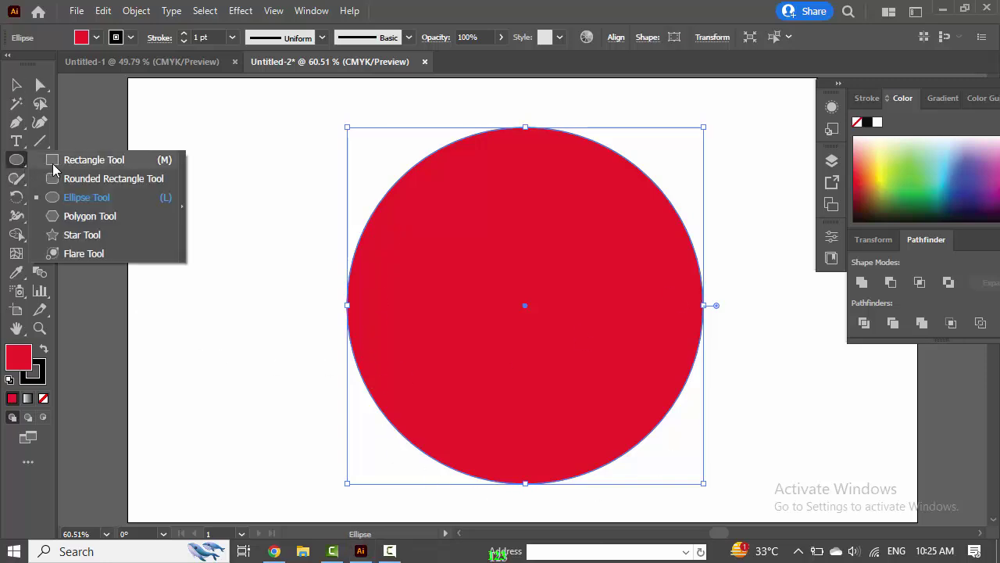
Show rulers and place horizontal and vertical guides crossing at the circle's centre.
left_click(83, 235)
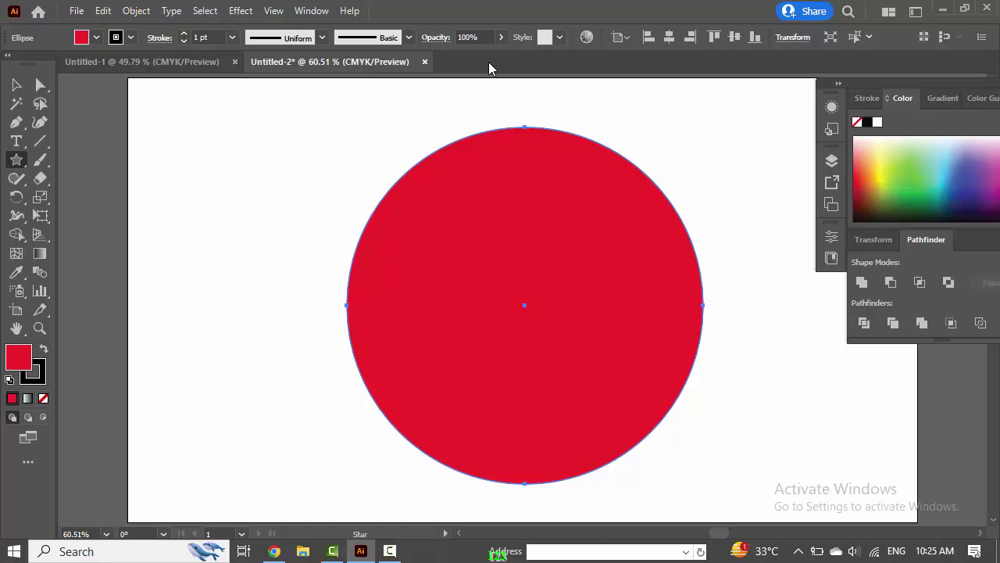
key("ctrl+r")
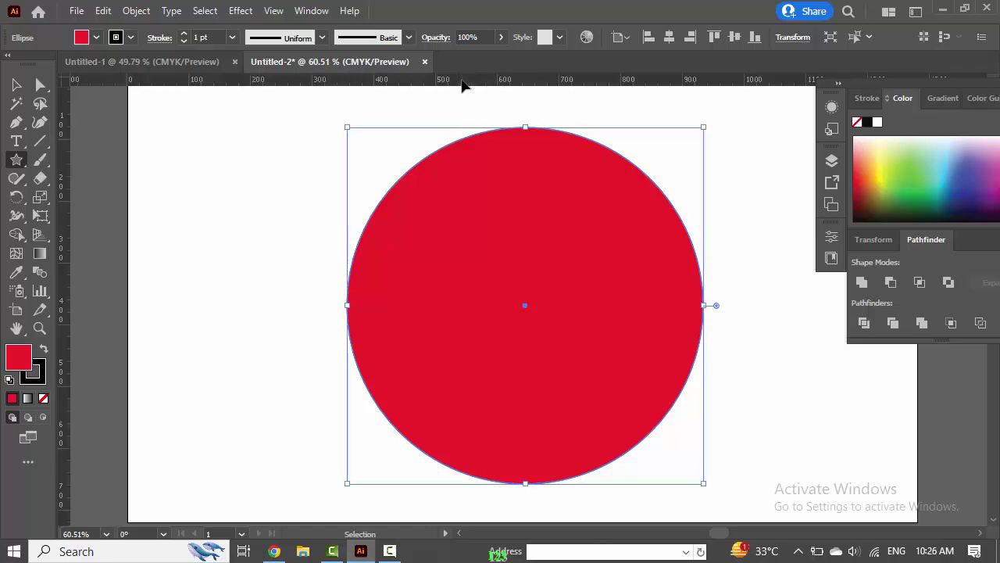
left_click_drag(462, 81, 464, 311)
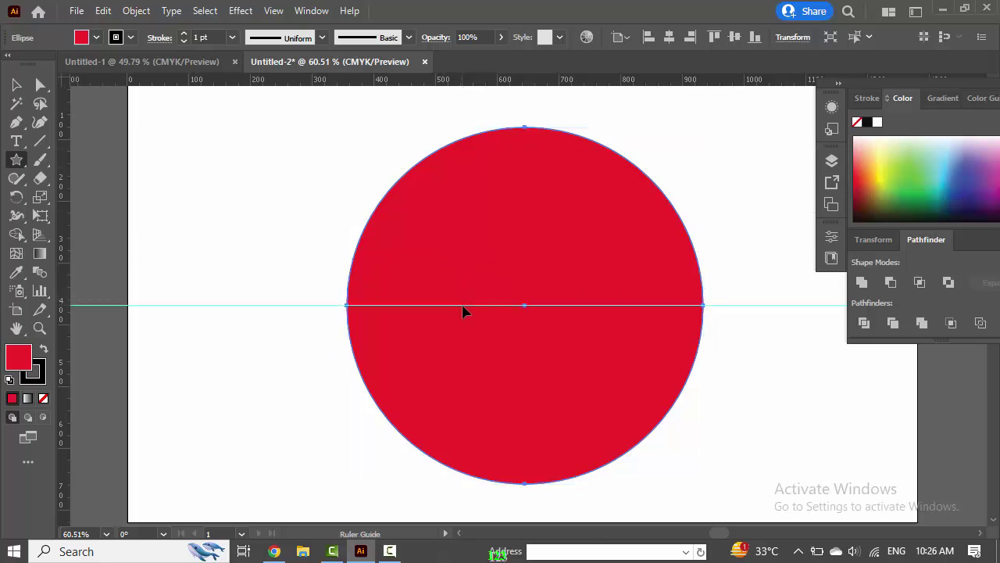
left_click_drag(69, 288, 436, 290)
left_click_drag(527, 293, 525, 294)
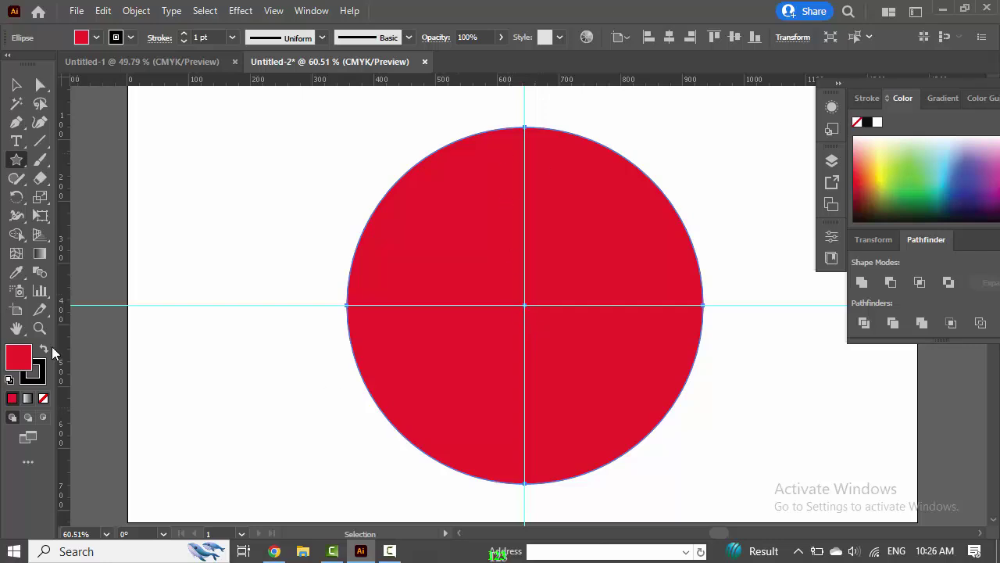
right_click(22, 166)
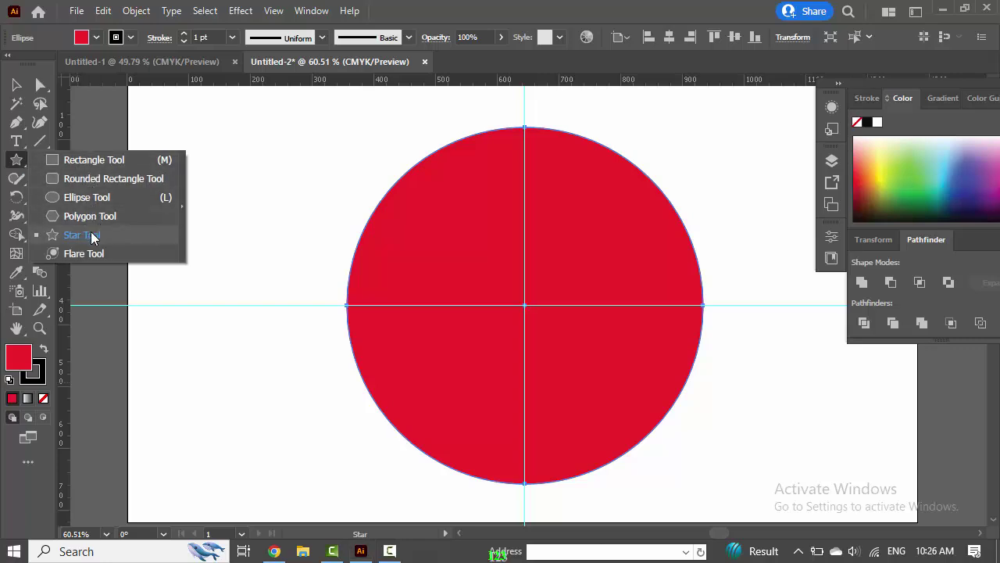
Draw a small star and move it onto the circle's top edge.
left_click(81, 235)
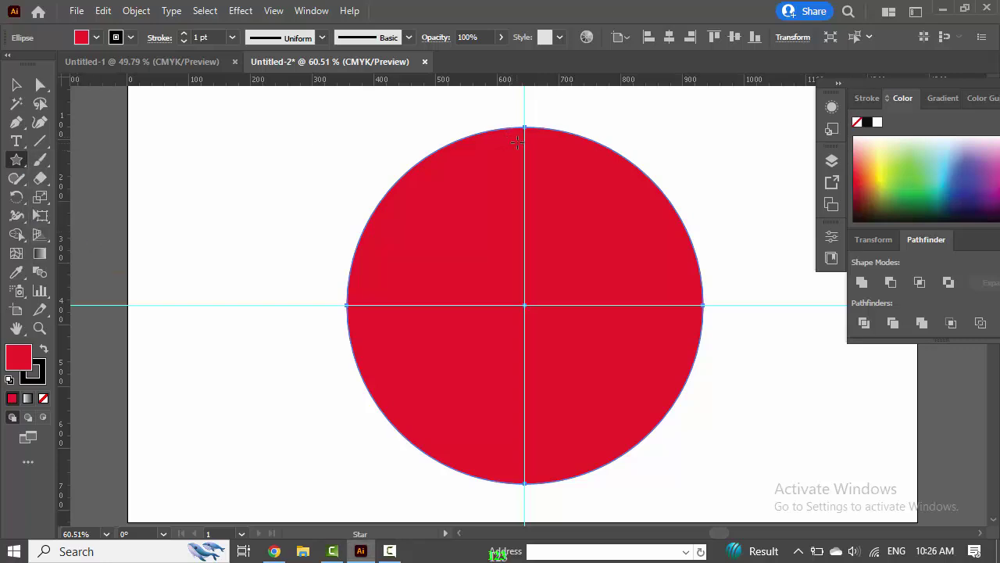
left_click_drag(516, 139, 530, 161)
left_click(17, 84)
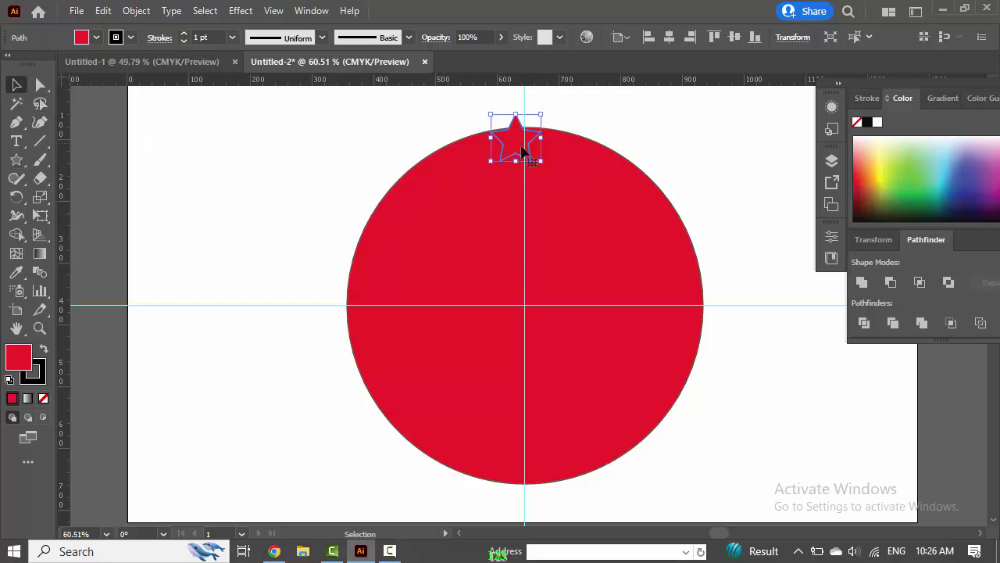
left_click_drag(515, 148, 542, 171)
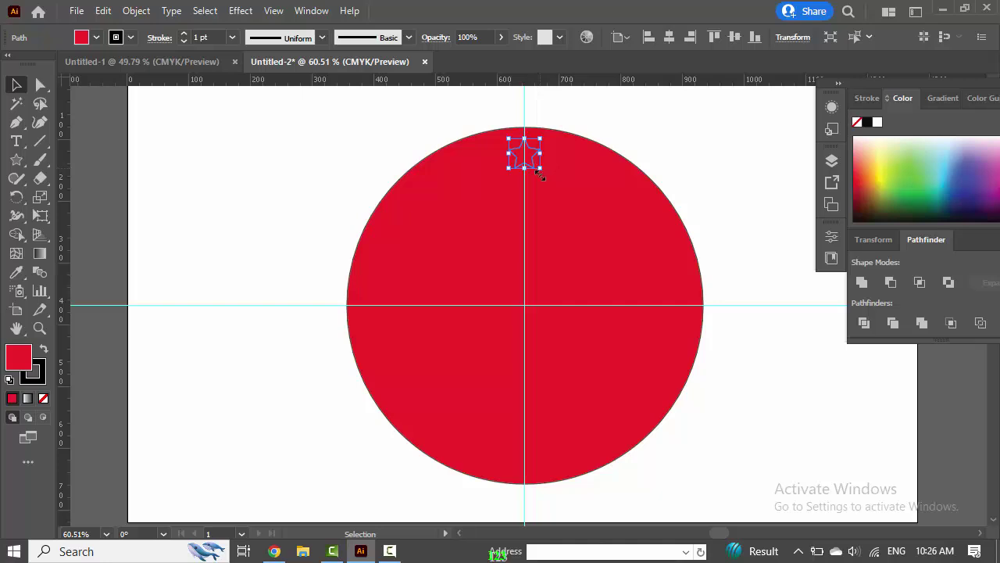
Give the star a near-white F7F2F2 fill.
double_click(19, 360)
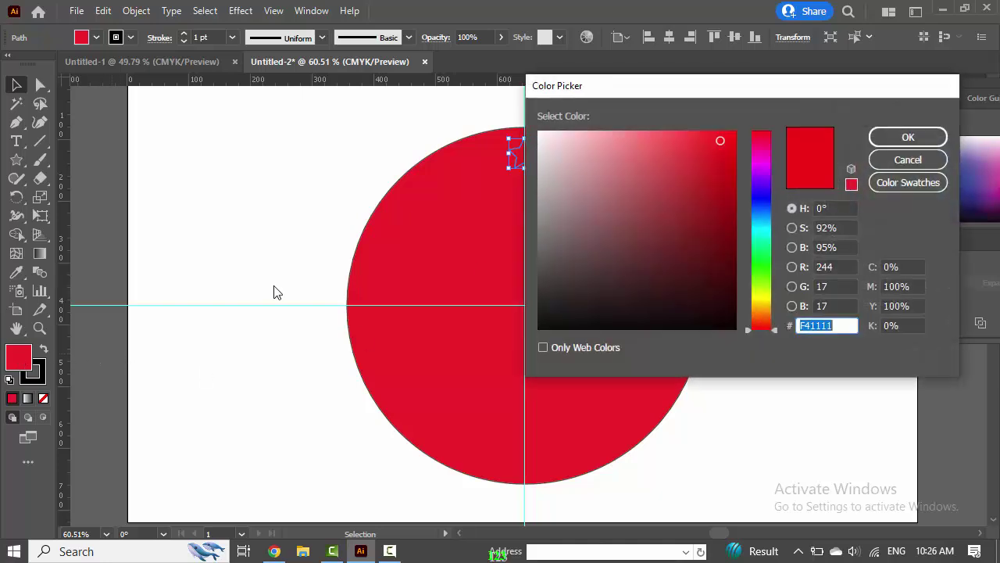
left_click_drag(614, 152, 544, 137)
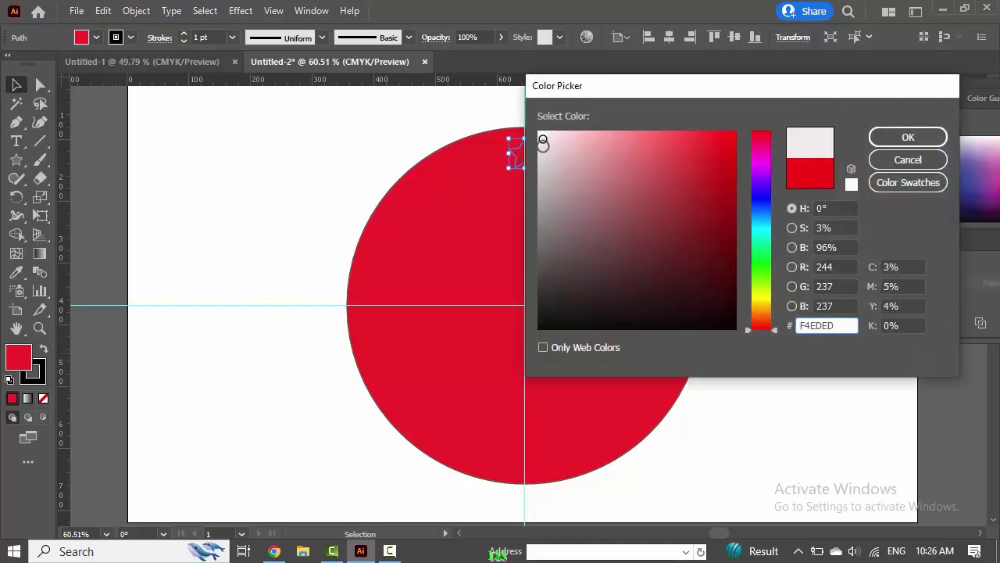
left_click(541, 137)
left_click(890, 145)
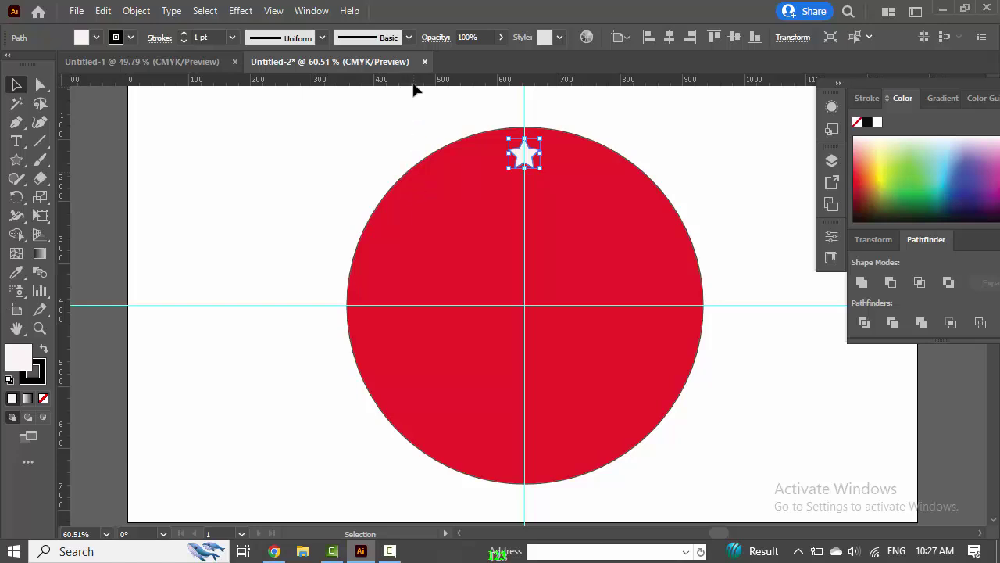
Add a horizontal guide at the circle's top, deleting then restoring the star.
left_click_drag(415, 83, 416, 114)
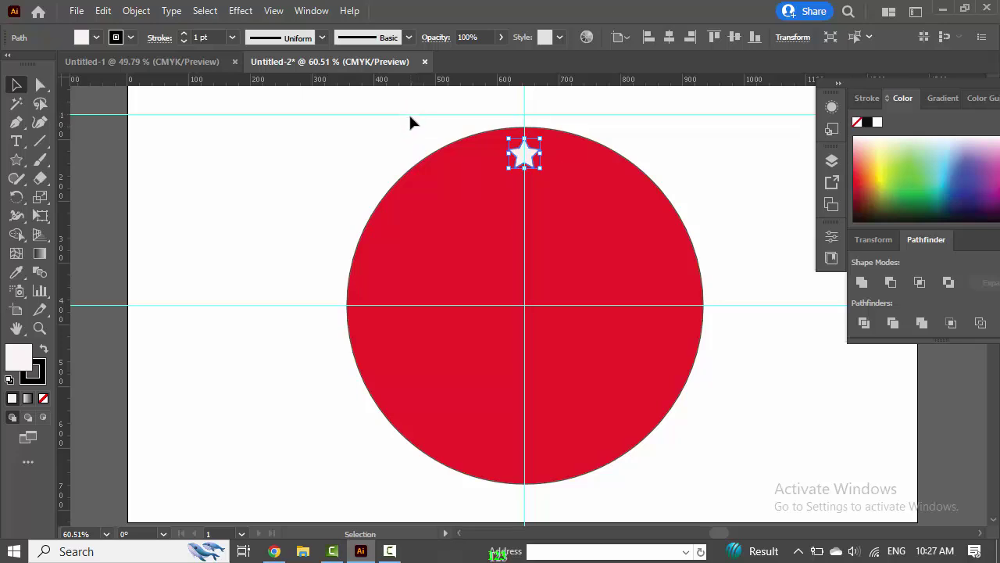
key("Delete")
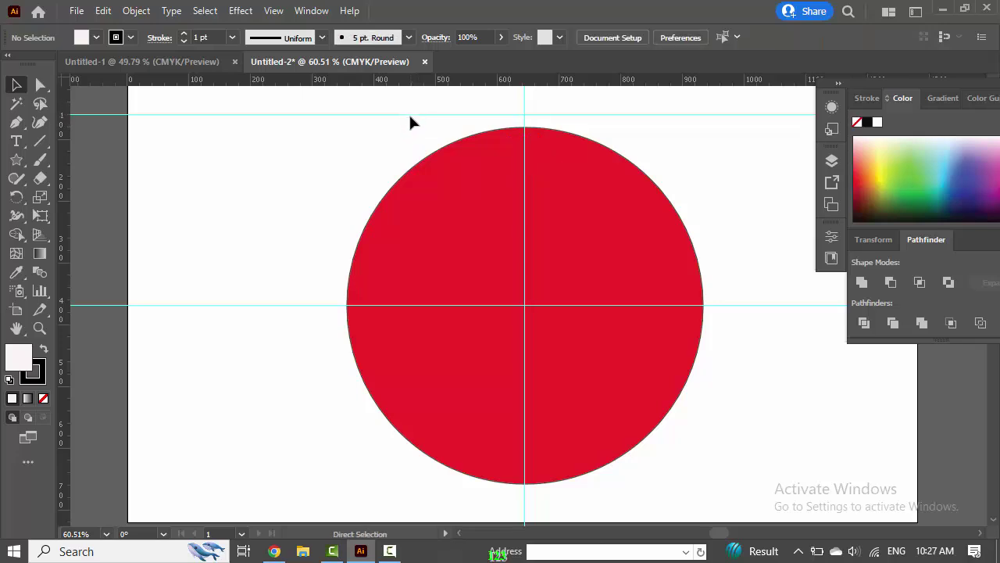
key("ctrl+z")
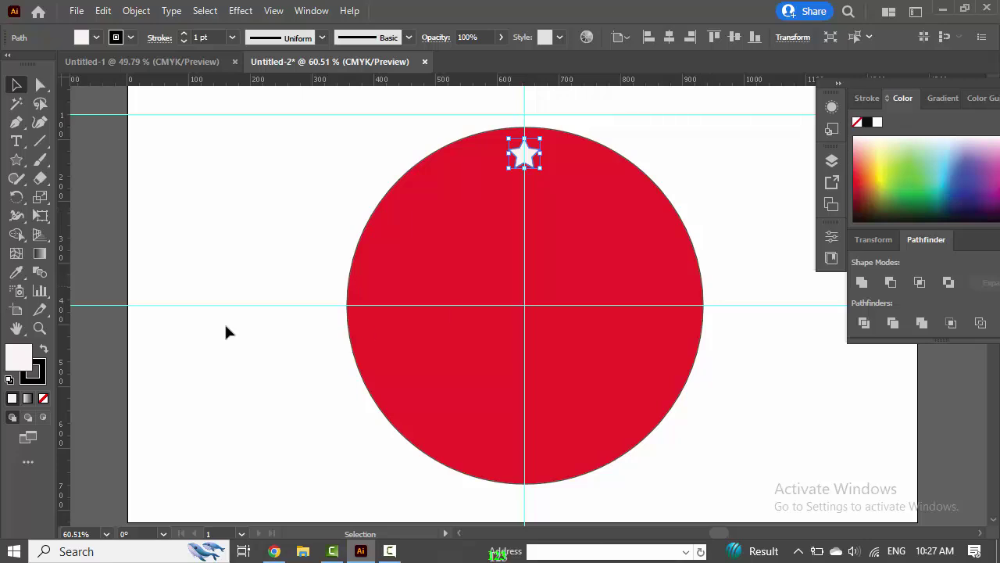
left_click_drag(28, 203, 96, 203)
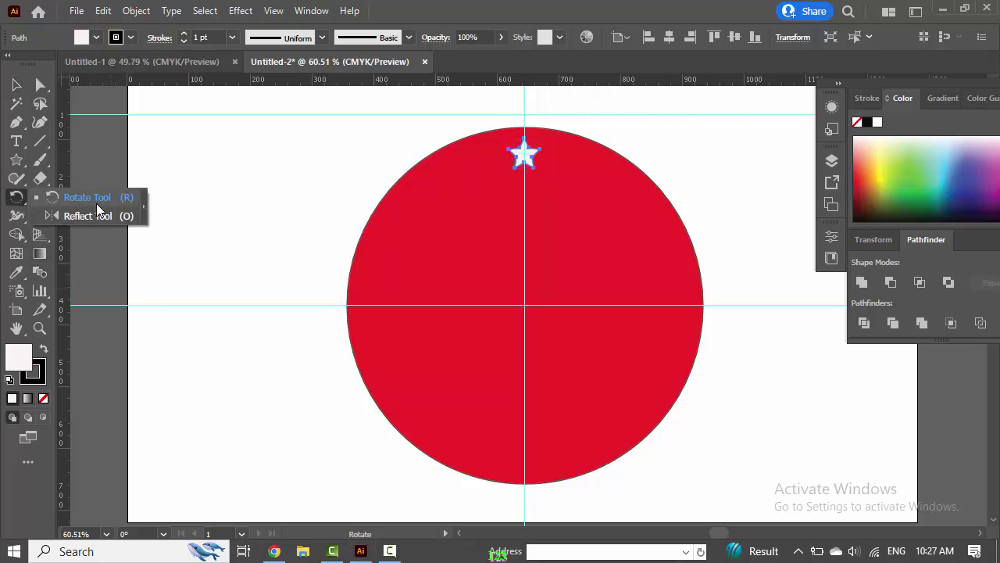
With the Rotate Tool, Alt-click the circle's centre to set the pivot and open the Rotate dialog.
left_click(96, 203)
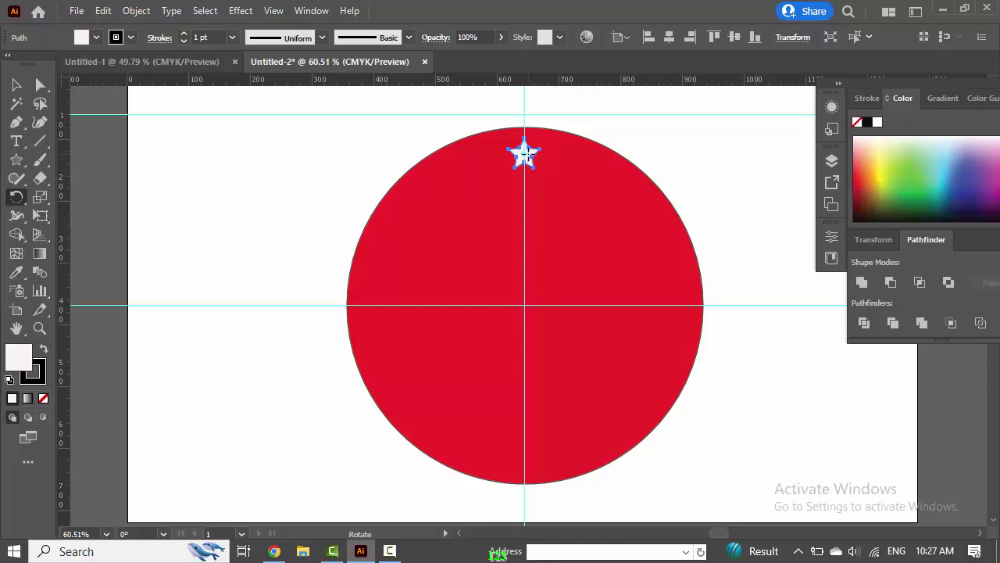
left_click(525, 305)
left_click(525, 305, "alt")
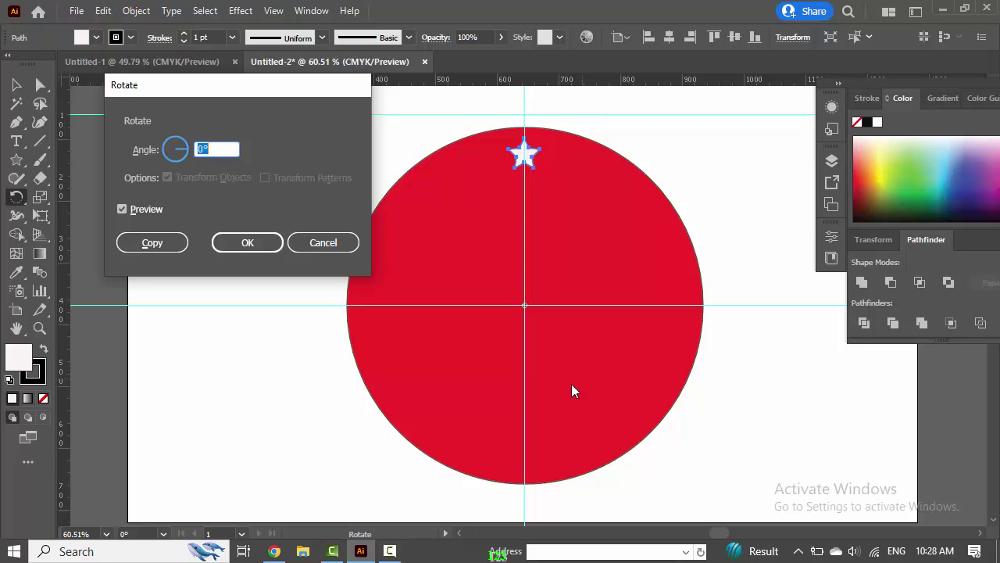
Launch Calculator from Windows Search and compute 360 ÷ 12 = 30.
left_click(117, 553)
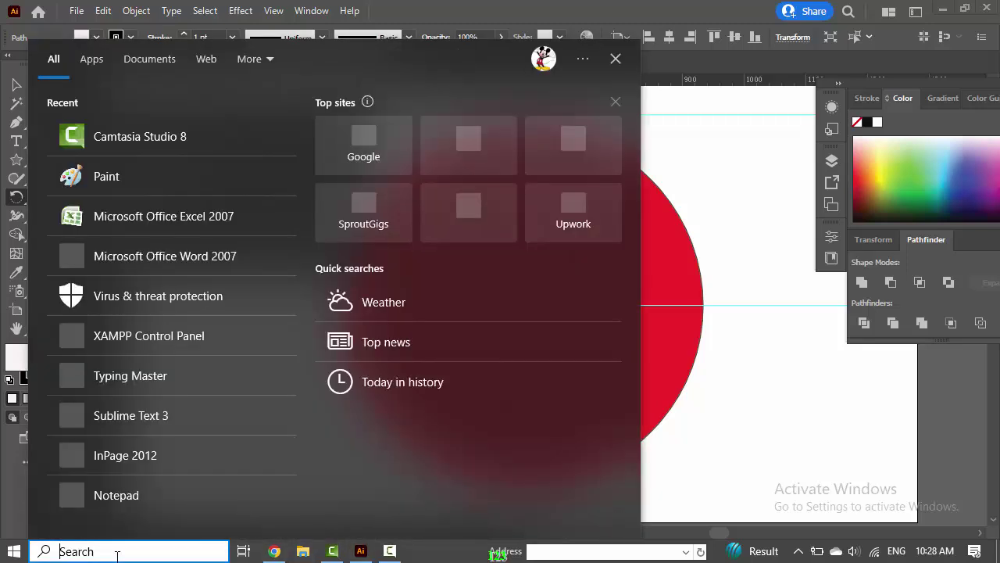
type("cal")
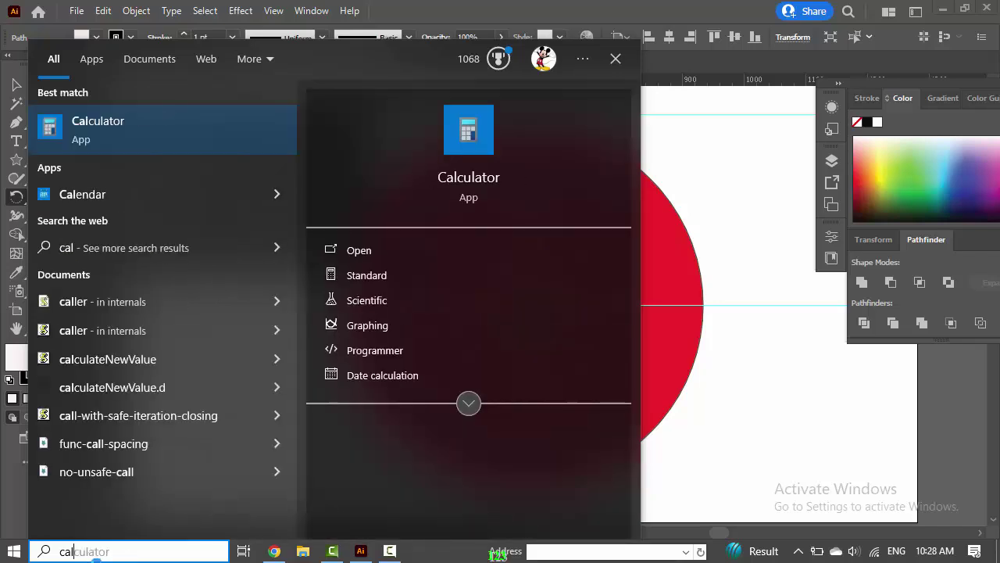
key("Return")
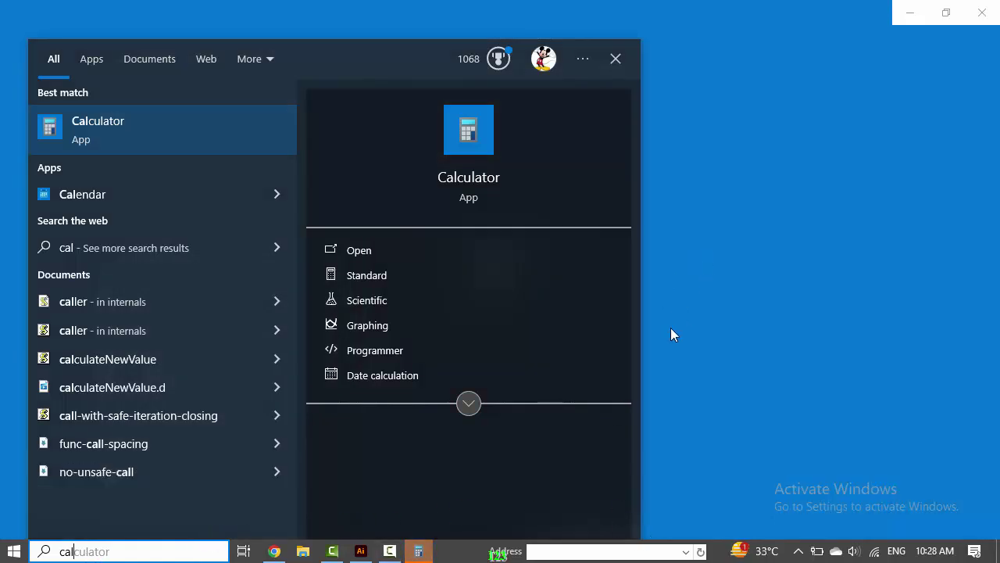
left_click(427, 554)
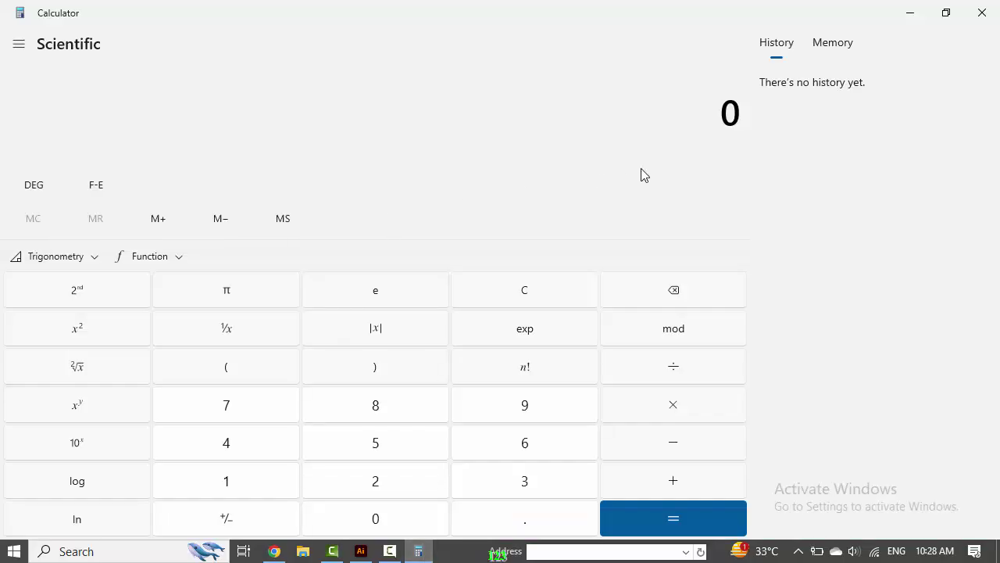
type("360")
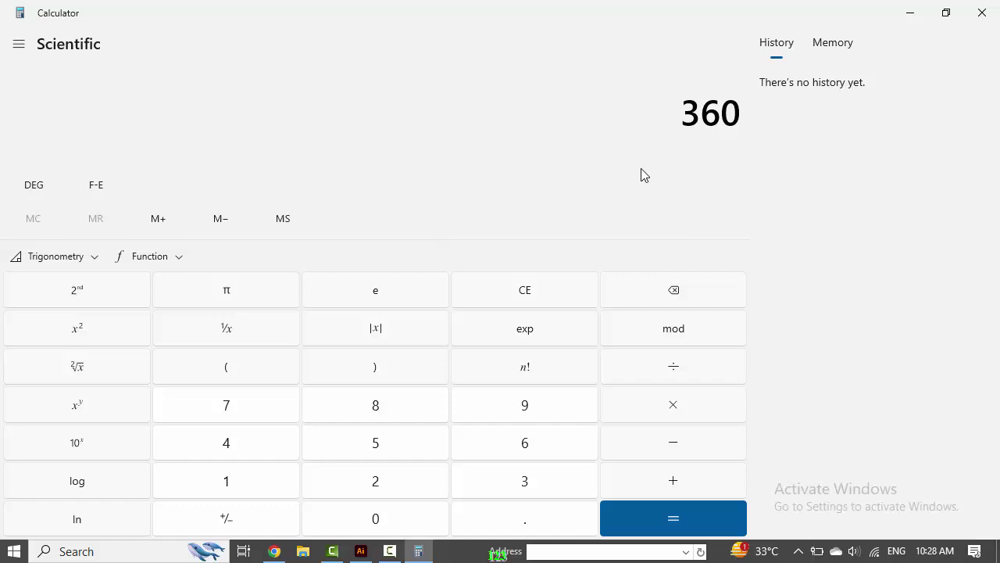
type("/")
type("12")
key("Return")
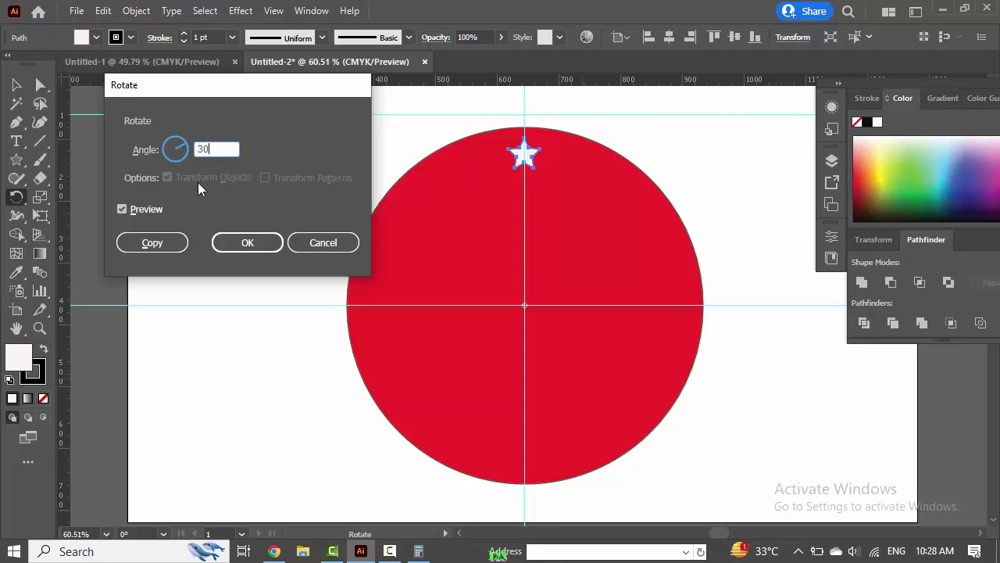
Copy the star rotated 30° around the circle's centre and repeat it three more times.
left_click(165, 249)
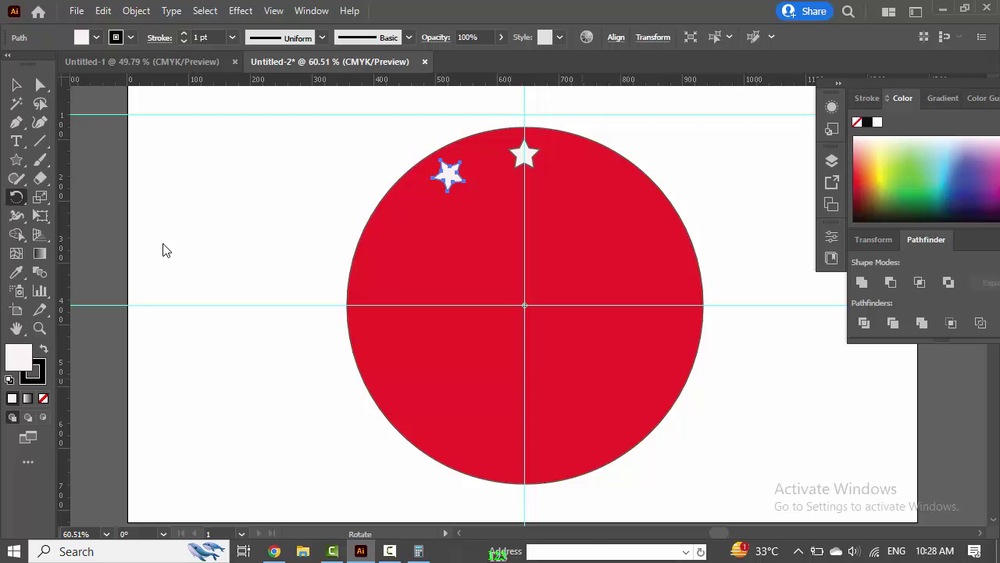
key("v")
key("ctrl+d")
key("ctrl+d")
key("ctrl+d")
key("ctrl+d")
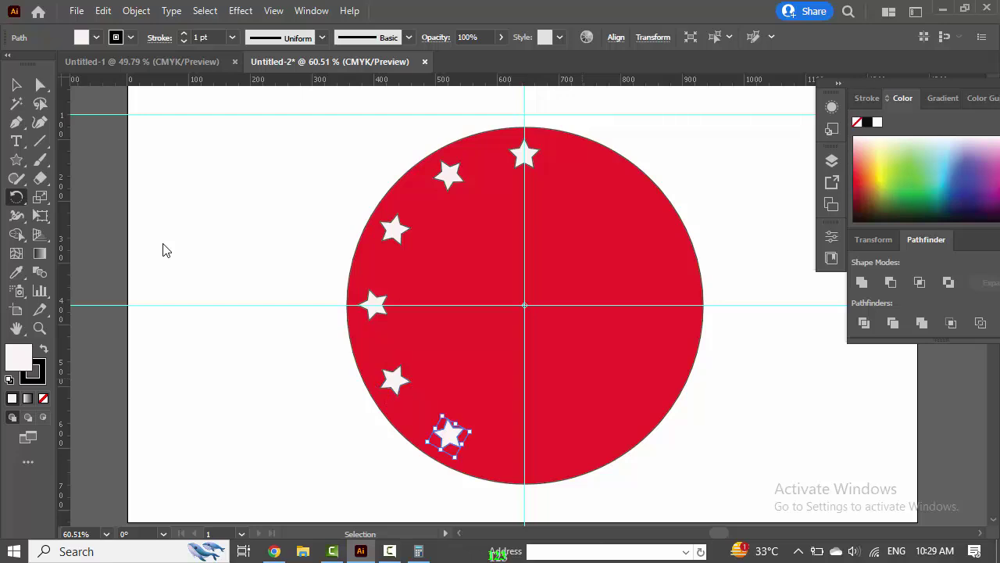
key("ctrl+d")
key("ctrl+d")
key("ctrl+d")
key("ctrl+d")
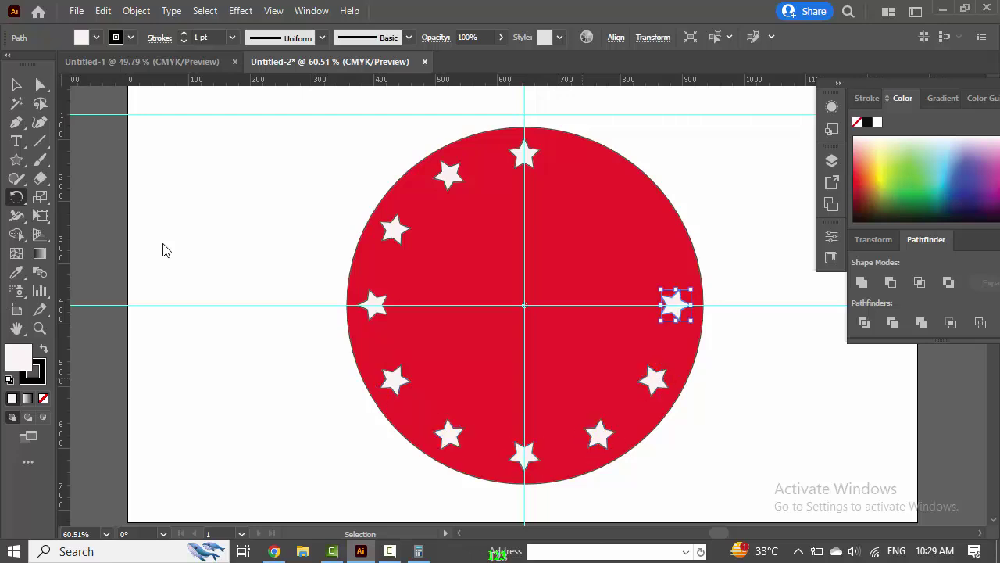
key("ctrl+d")
key("ctrl+d")
key("r")
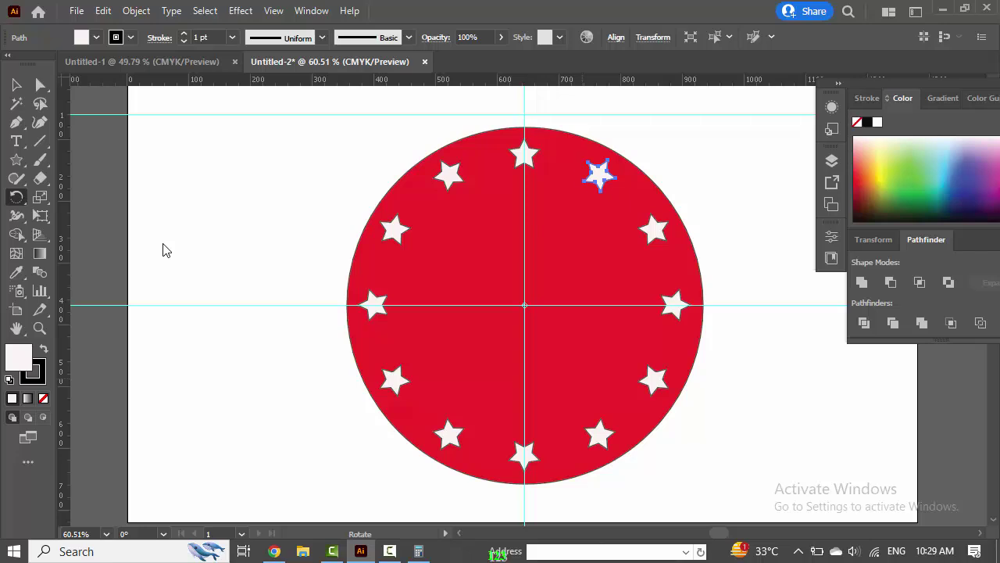
Undo all the rotated copies, leaving only the single top star.
key("v")
key("ctrl+z")
key("ctrl+z")
key("ctrl+z")
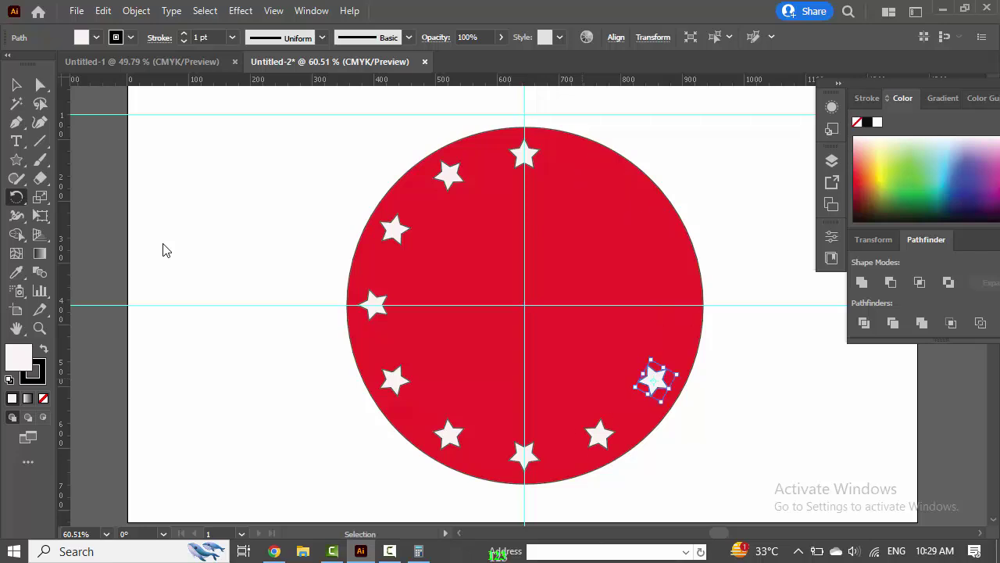
key("ctrl+z")
key("ctrl+z")
key("ctrl+z")
key("ctrl+z")
key("ctrl+z")
key("ctrl+z")
key("ctrl+z")
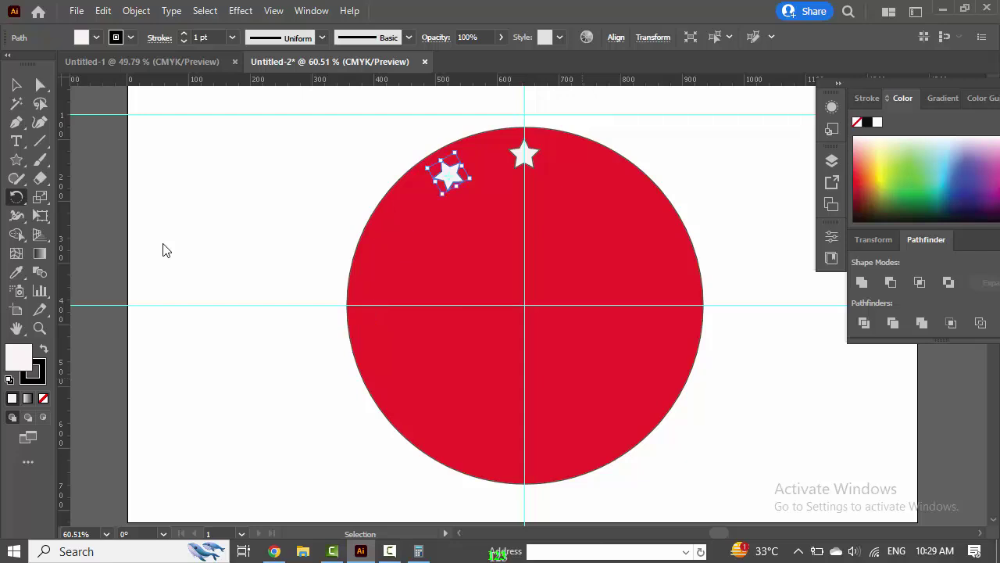
key("ctrl+z")
key("ctrl+z")
key("r")
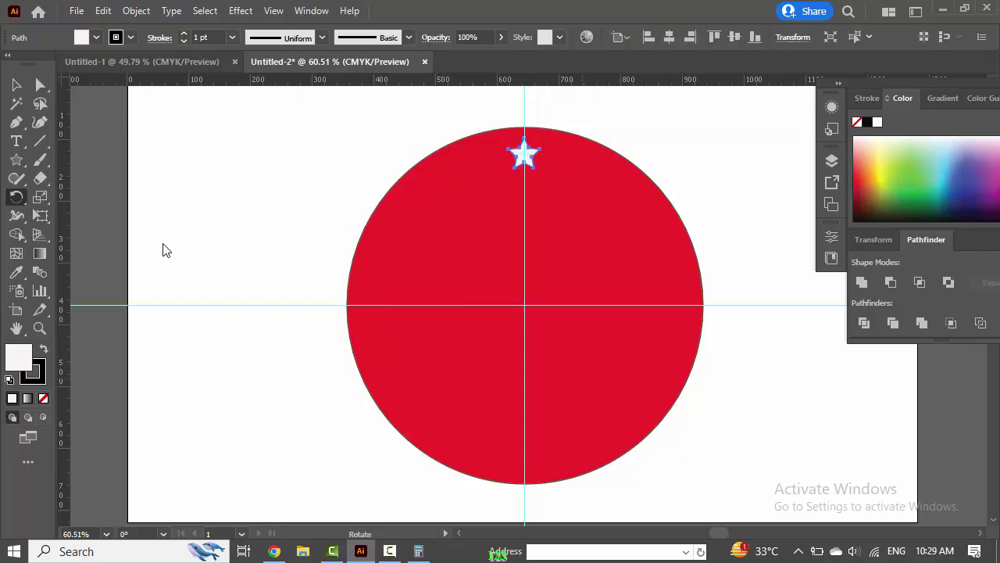
key("ctrl+z")
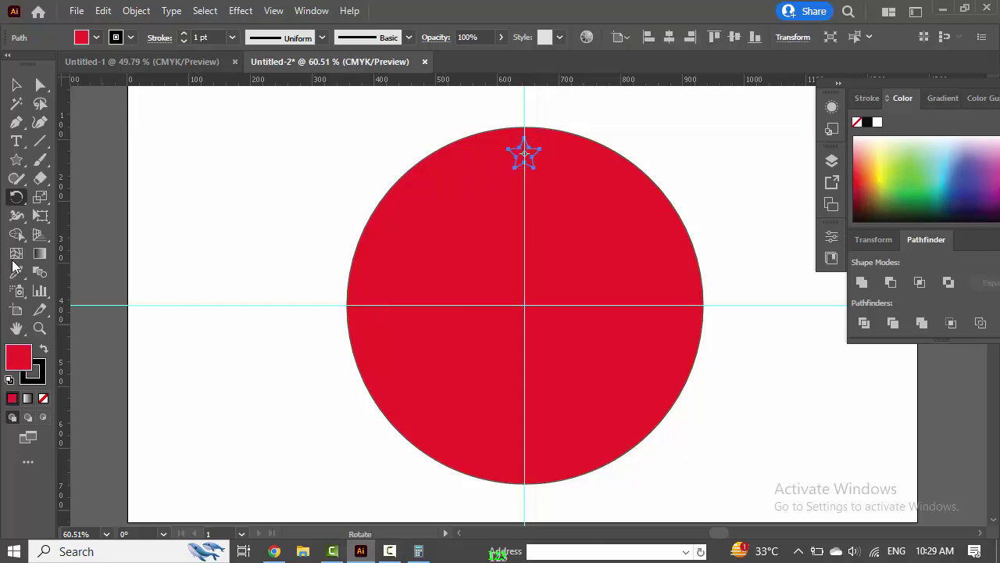
Select the top star and change its fill to a blue shade in the Color Picker.
left_click(16, 84)
left_click(713, 152)
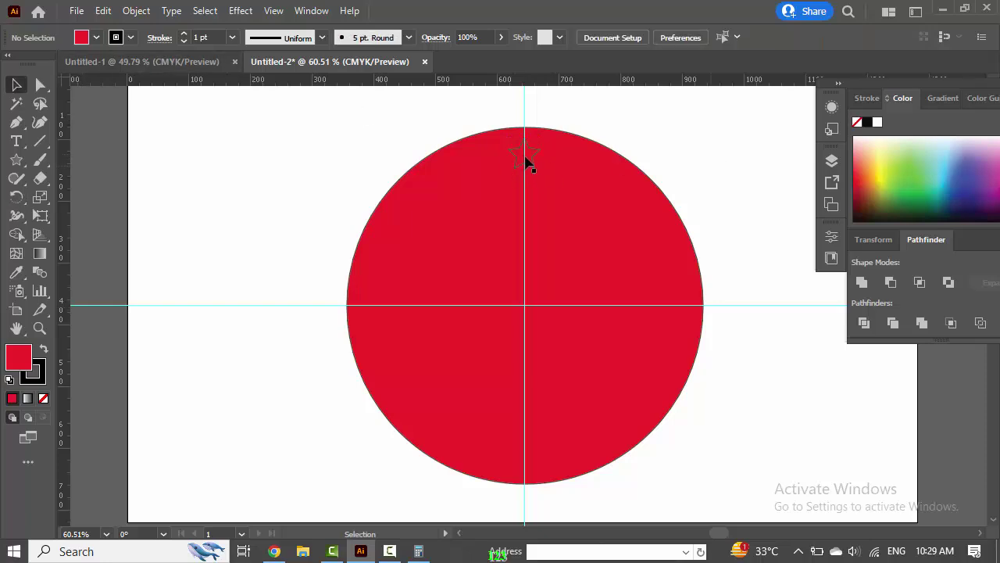
left_click(526, 160)
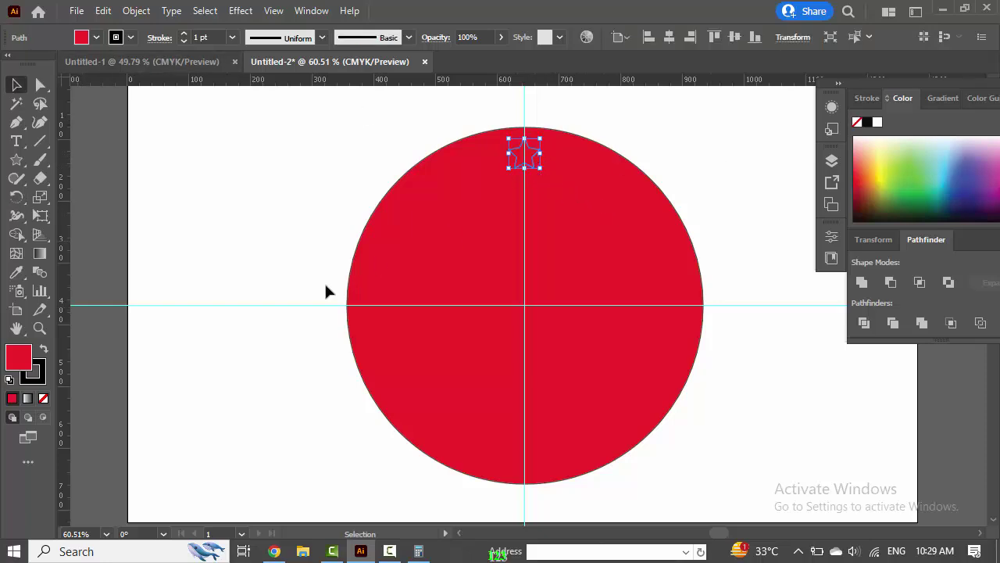
double_click(19, 358)
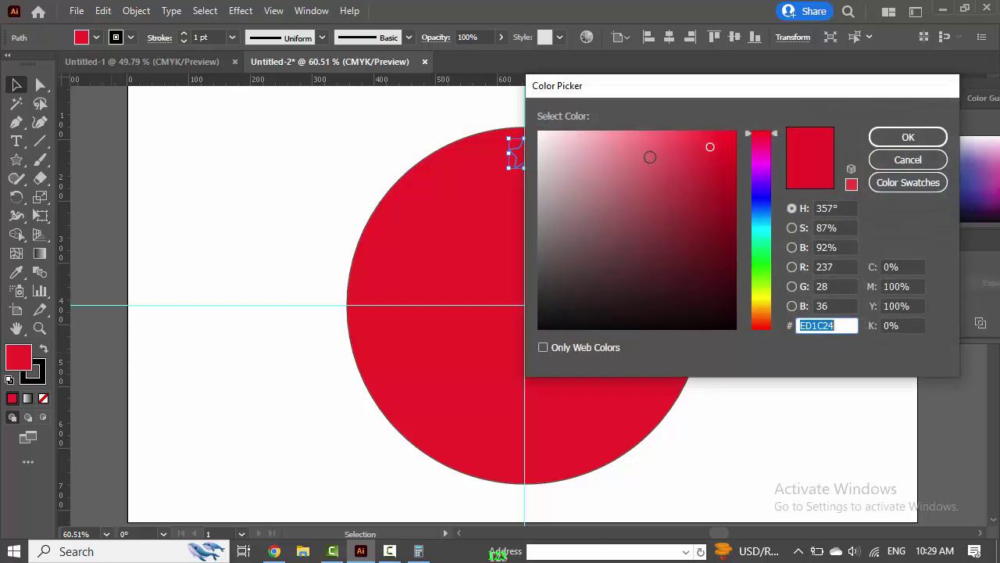
left_click(544, 138)
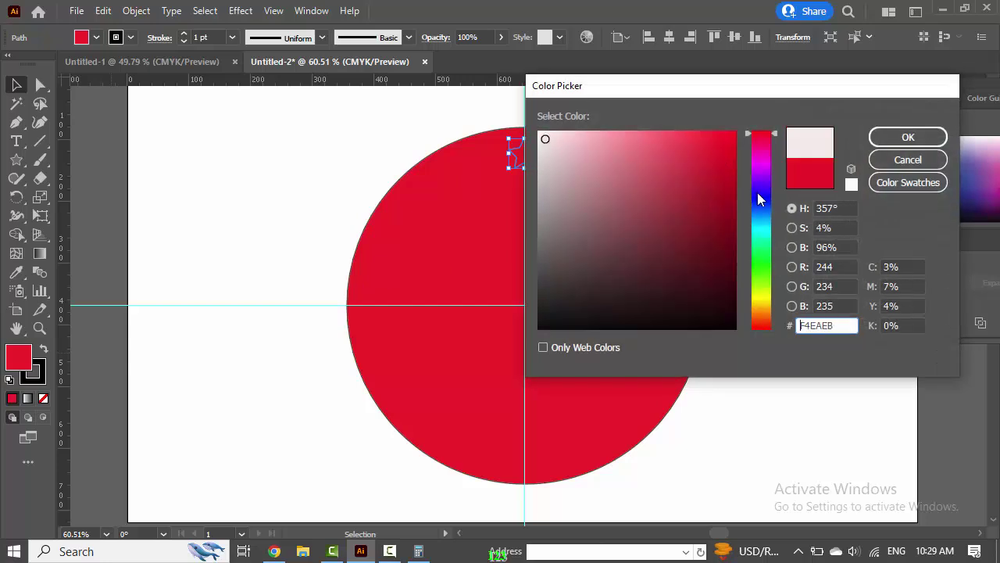
left_click(757, 193)
left_click(721, 152)
left_click(907, 137)
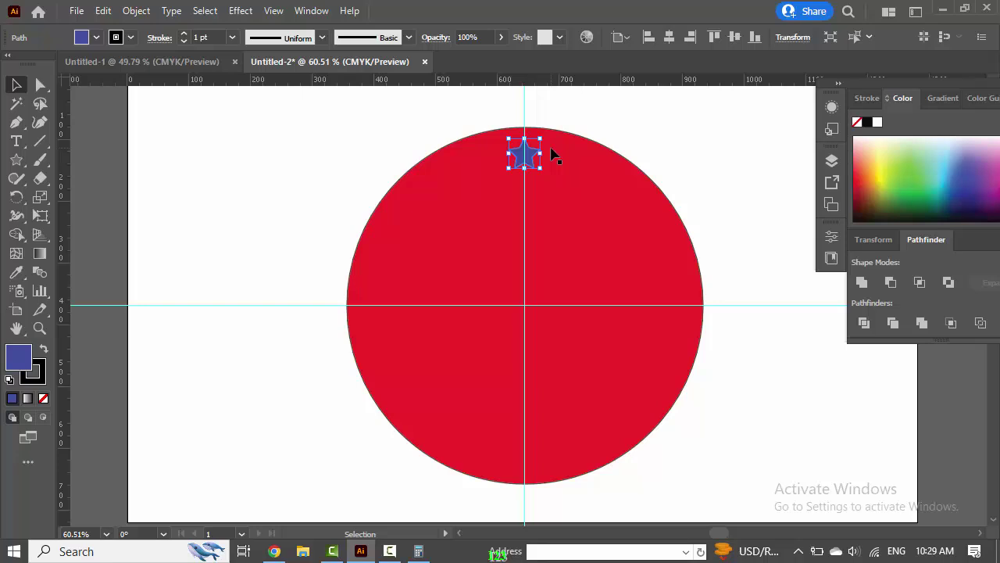
Set the Rotate tool's centre at the circle's middle and bring up Calculator showing 360 ÷ 12 = 30.
key("r")
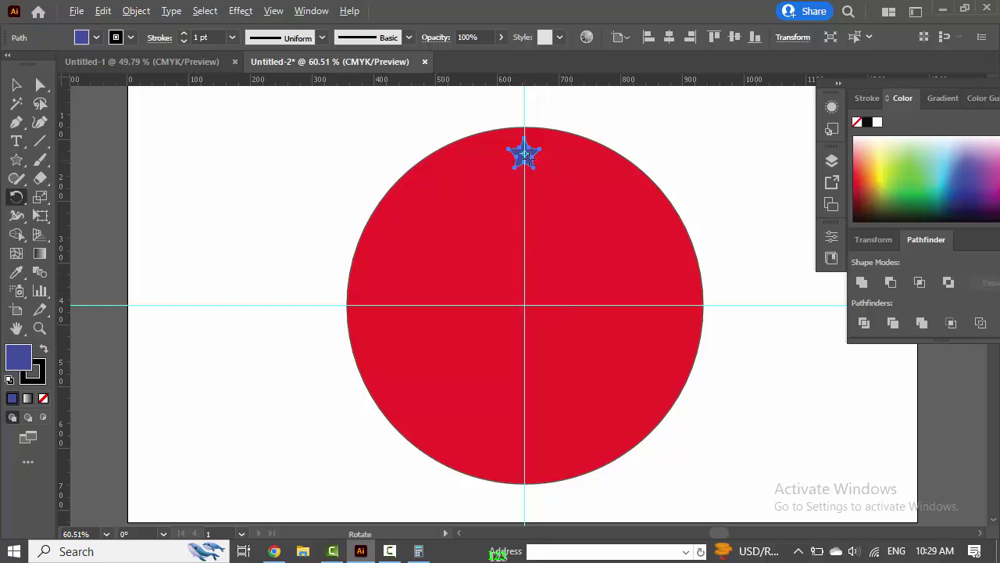
left_click(524, 305, "alt")
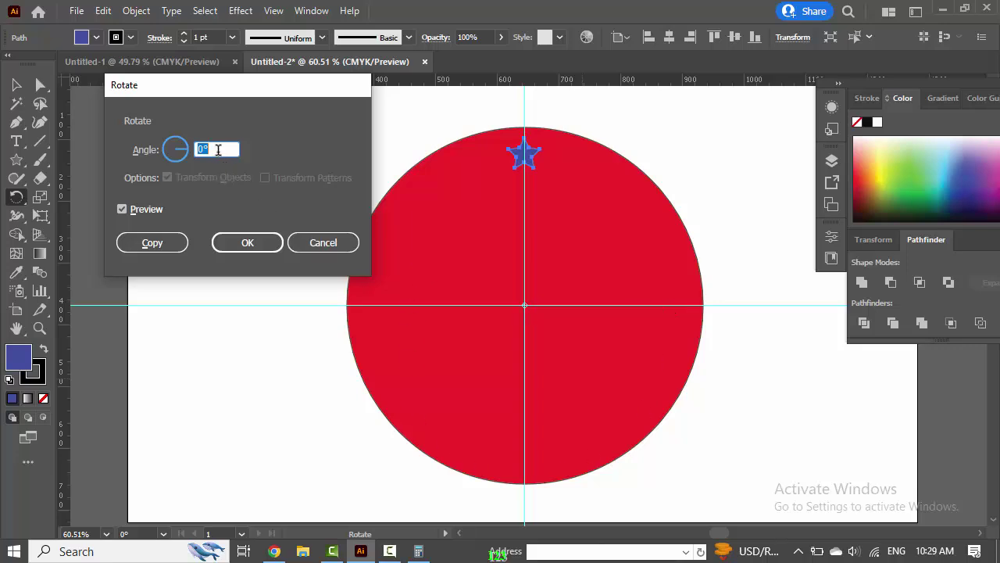
left_click(453, 477)
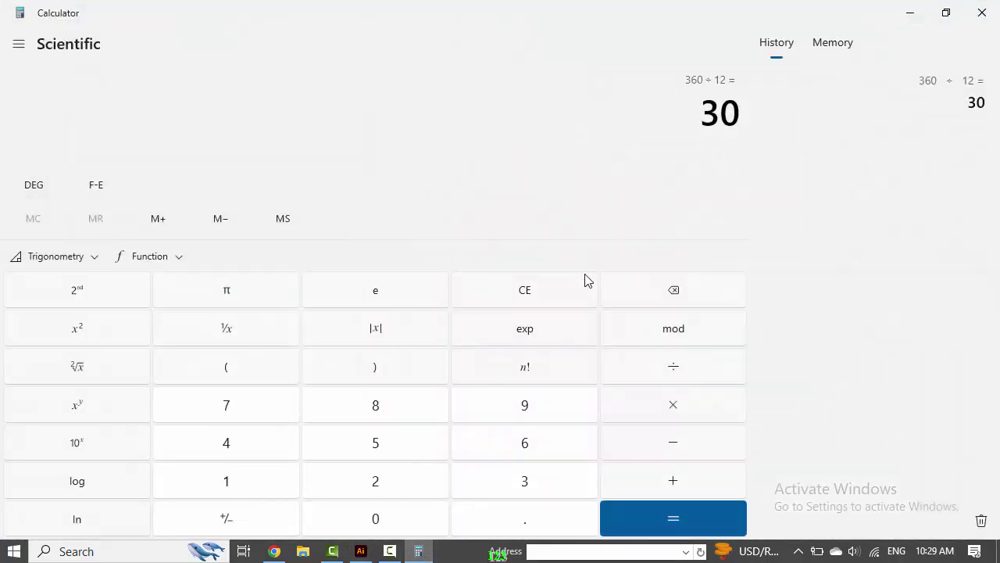
Calculate 360 ÷ 360 ÷ 20 = 0.05 in Calculator, then minimize it.
left_click(552, 297)
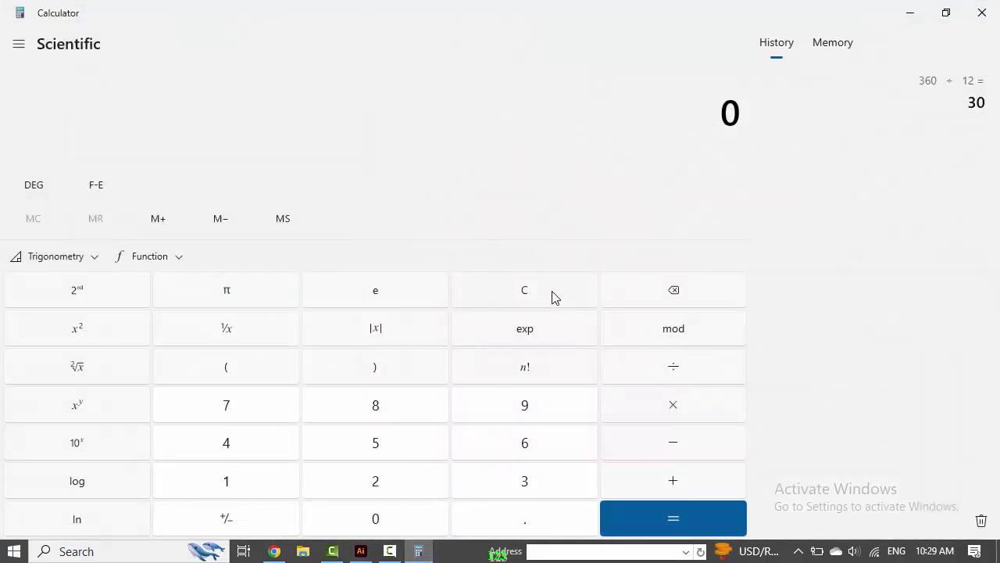
type("360")
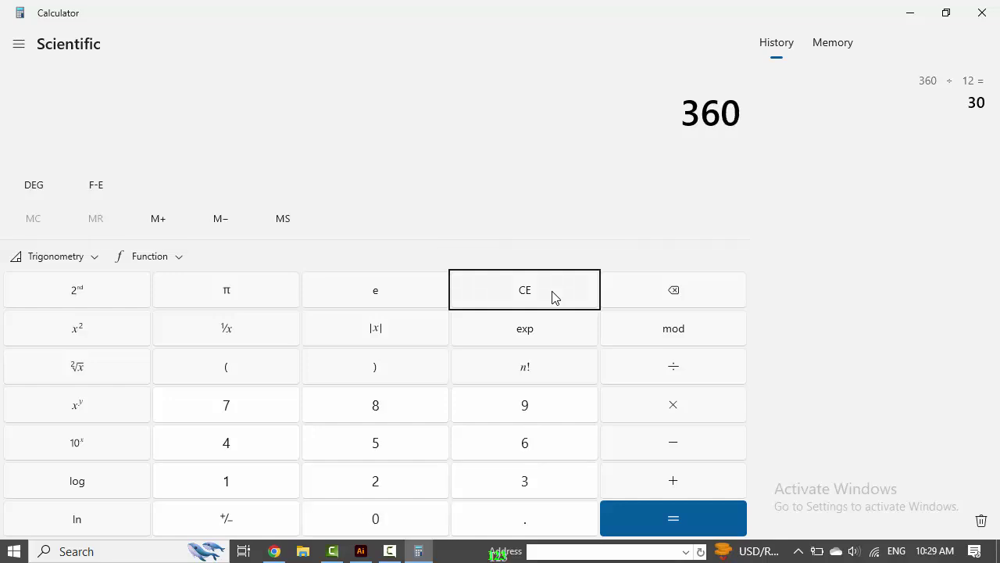
type("/12")
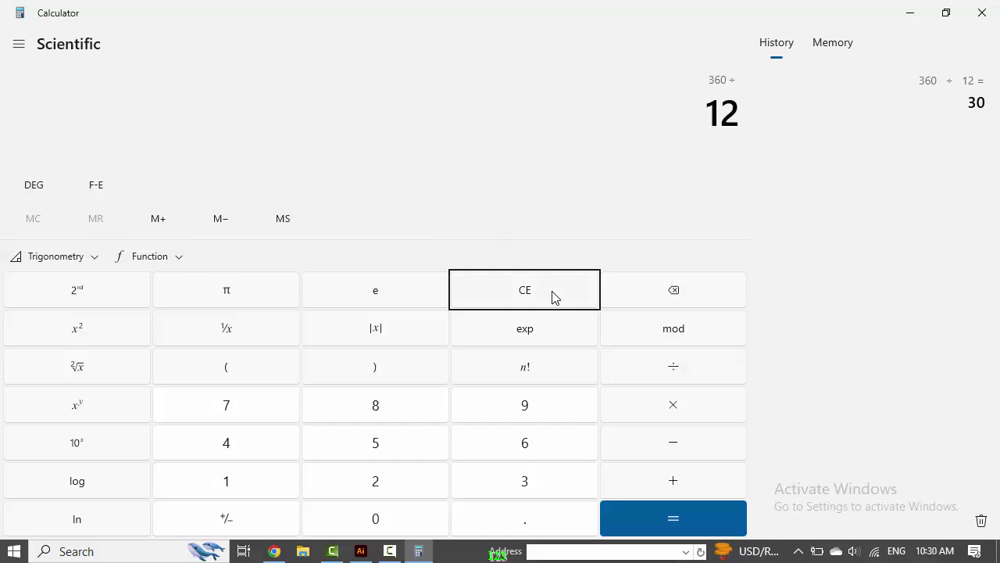
left_click(593, 290)
type("36")
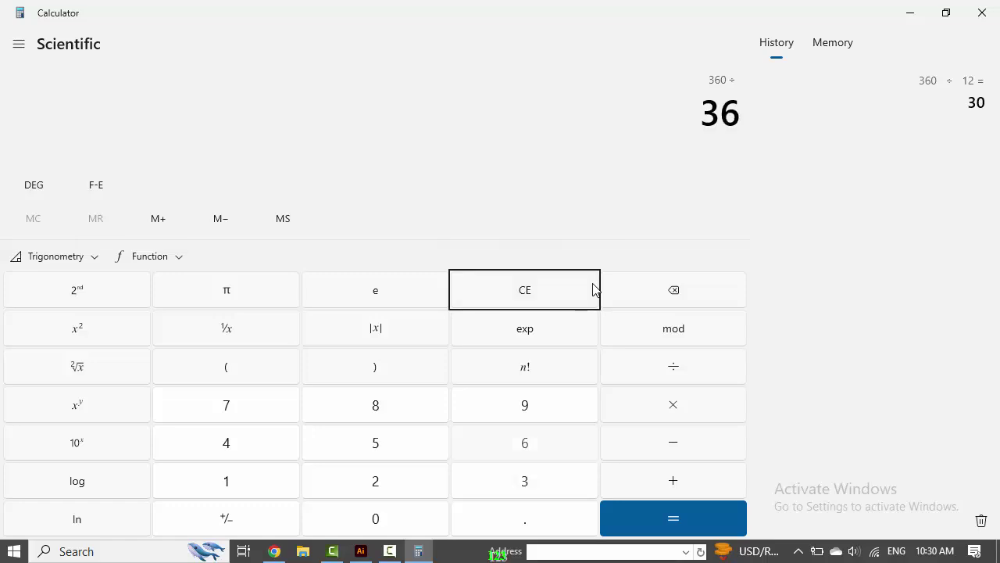
type("0")
type("/")
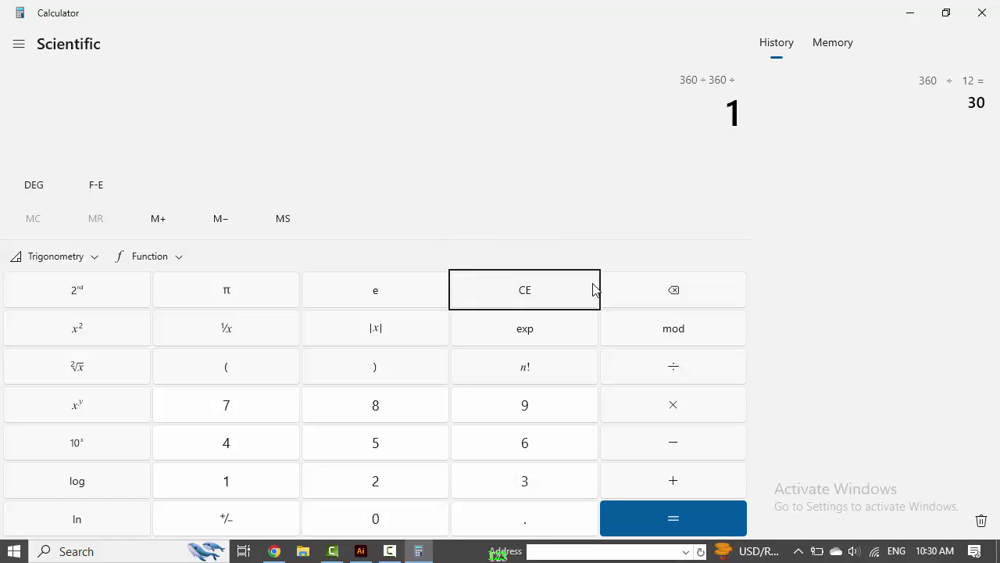
type("20")
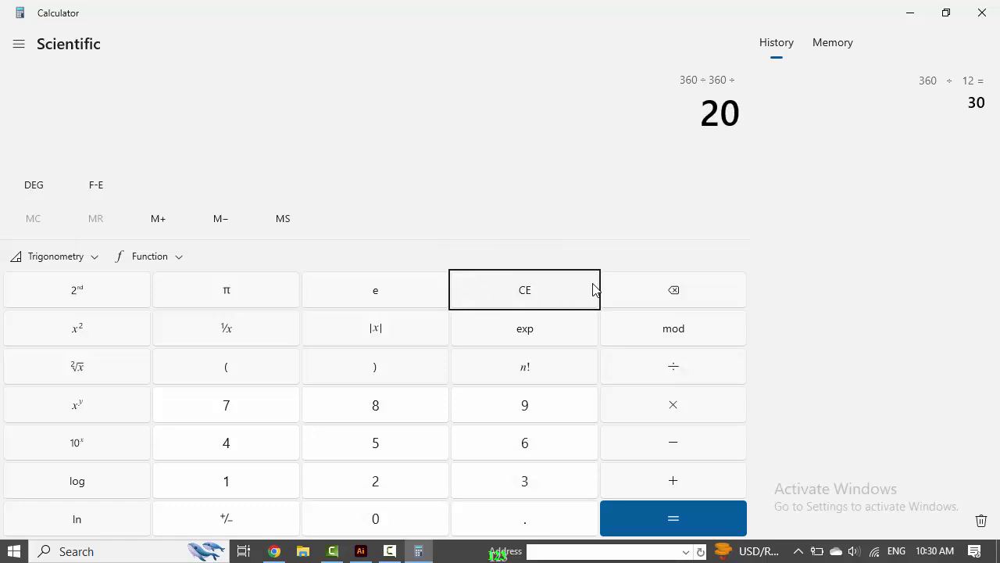
key("Return")
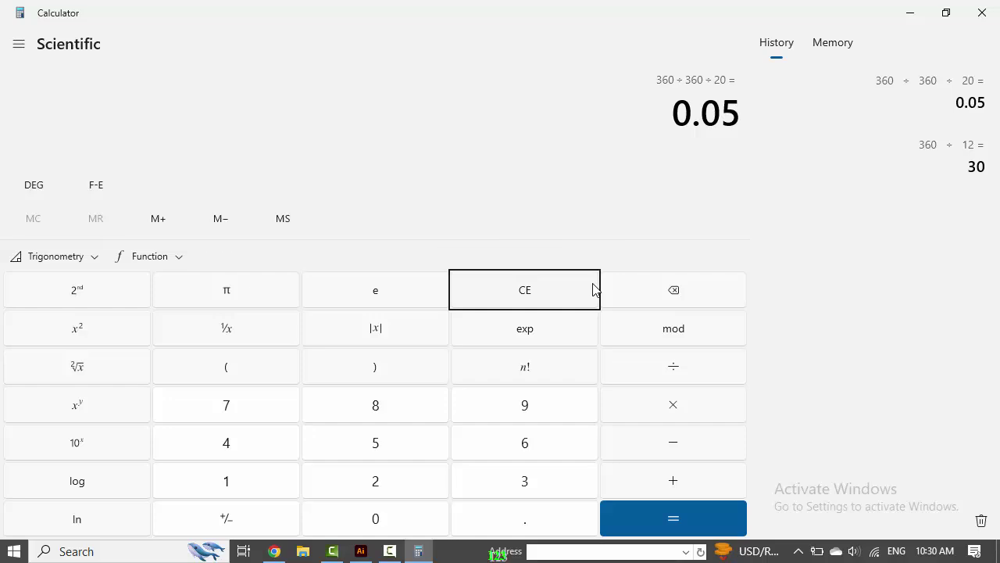
left_click(909, 17)
Make a copy of the blue star rotated 0.05°.
type("0")
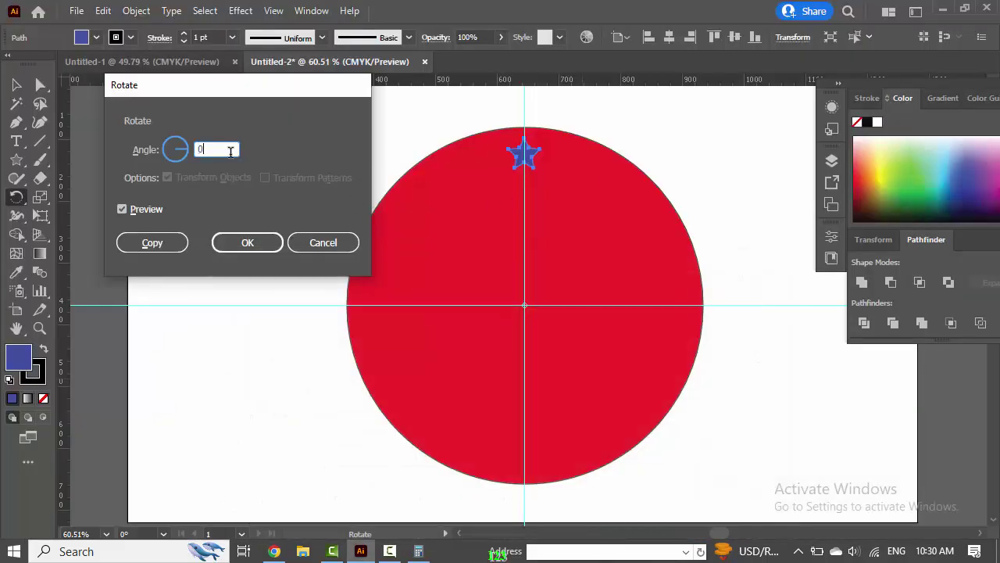
type(".05")
left_click(152, 245)
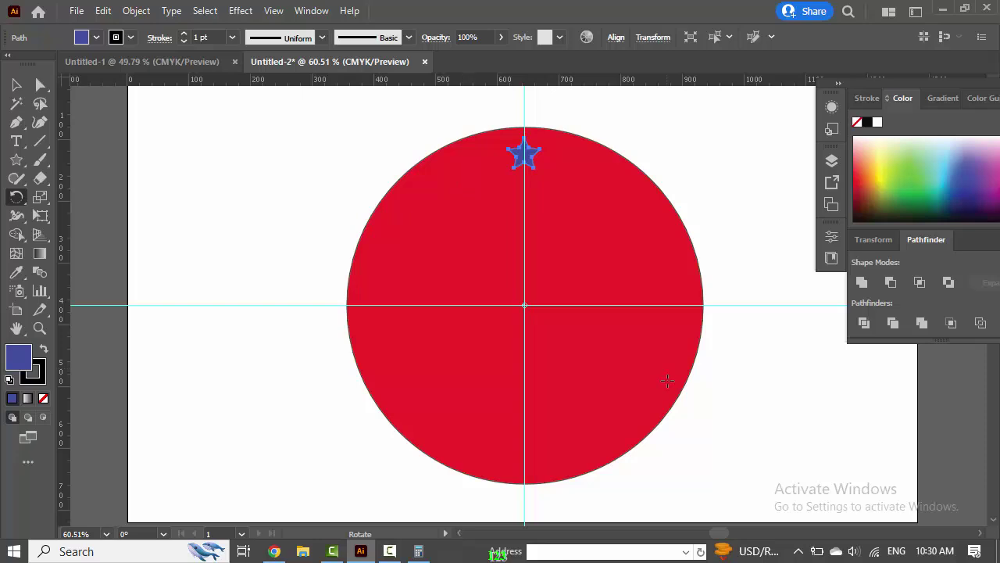
key("v")
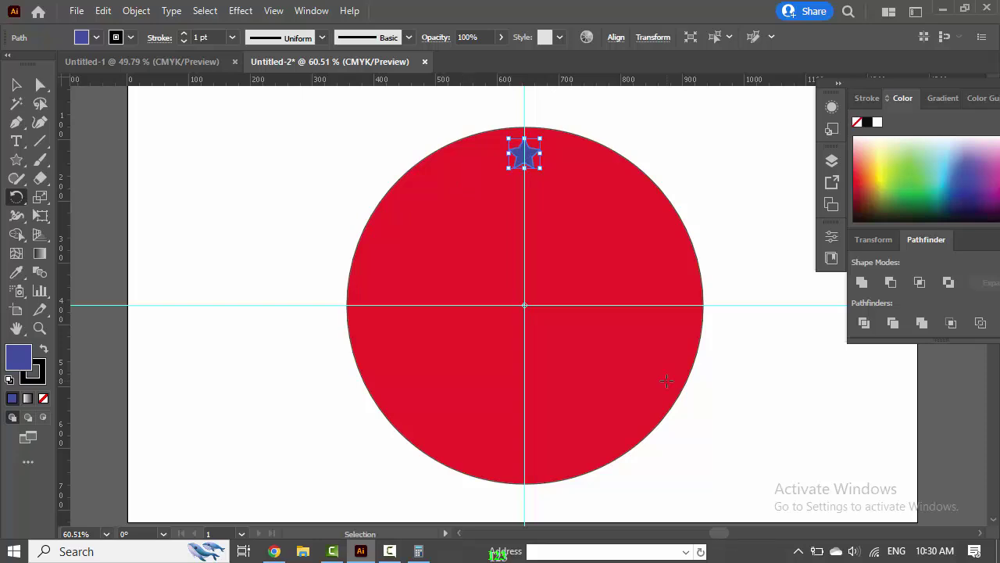
key("r")
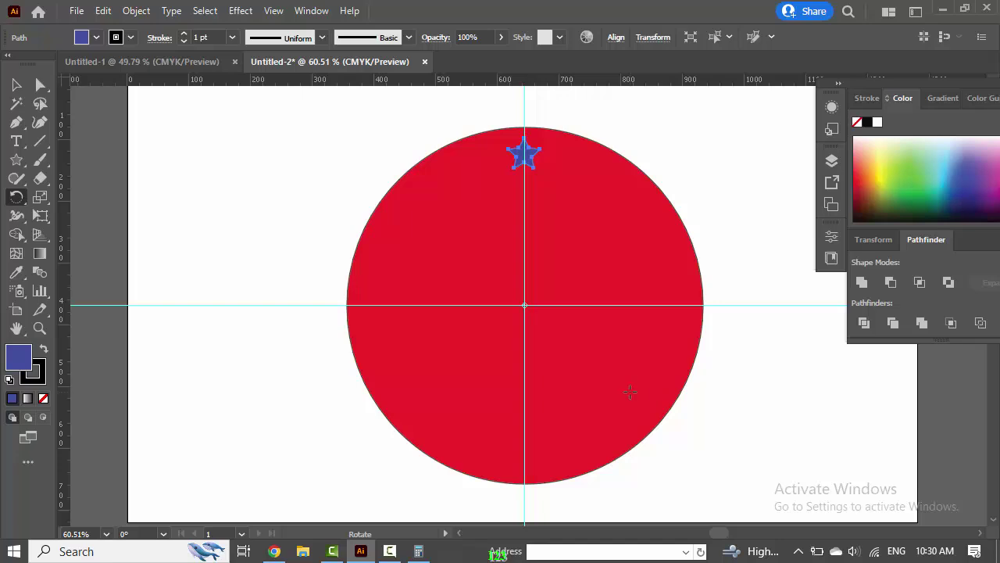
key("v")
key("r")
Copy the blue star rotated 6° about the circle's centre.
left_click(524, 305, "alt")
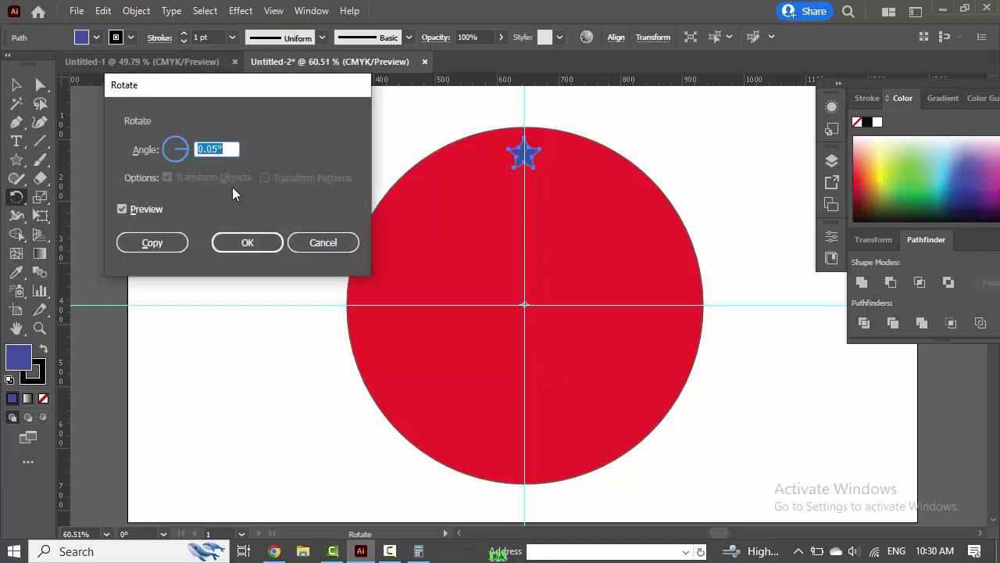
left_click(223, 148)
double_click(223, 148)
type("6")
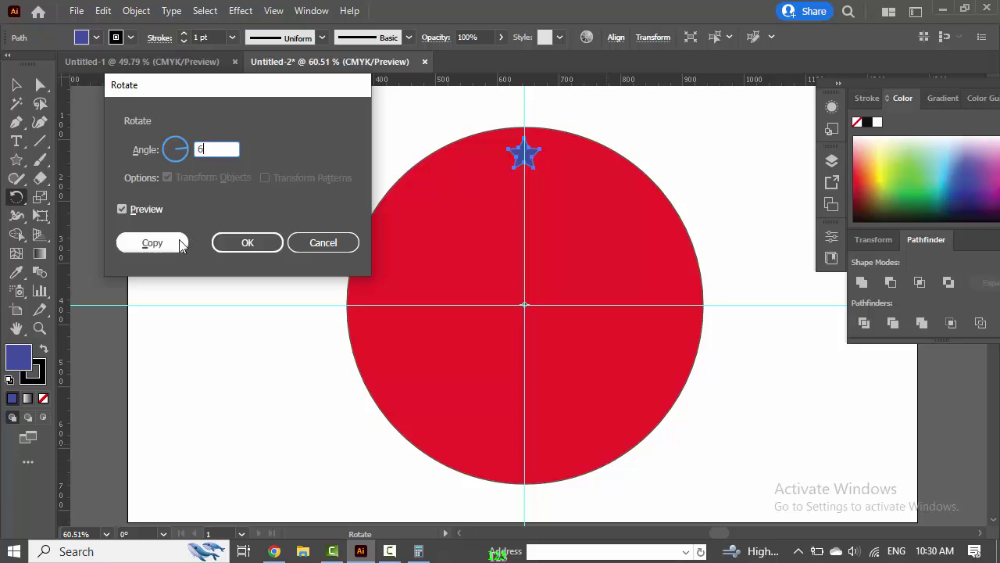
left_click(172, 245)
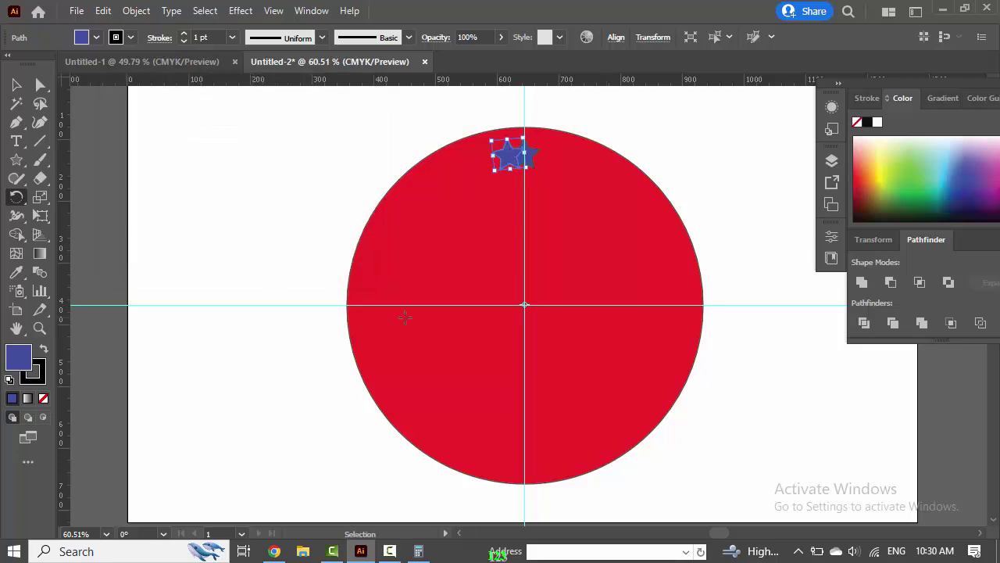
Repeat the 6° rotated copy eight times with Ctrl+D until stars circle the rim.
key("ctrl+d")
key("ctrl+d")
key("ctrl+d")
key("ctrl+d")
key("ctrl+d")
key("ctrl+d")
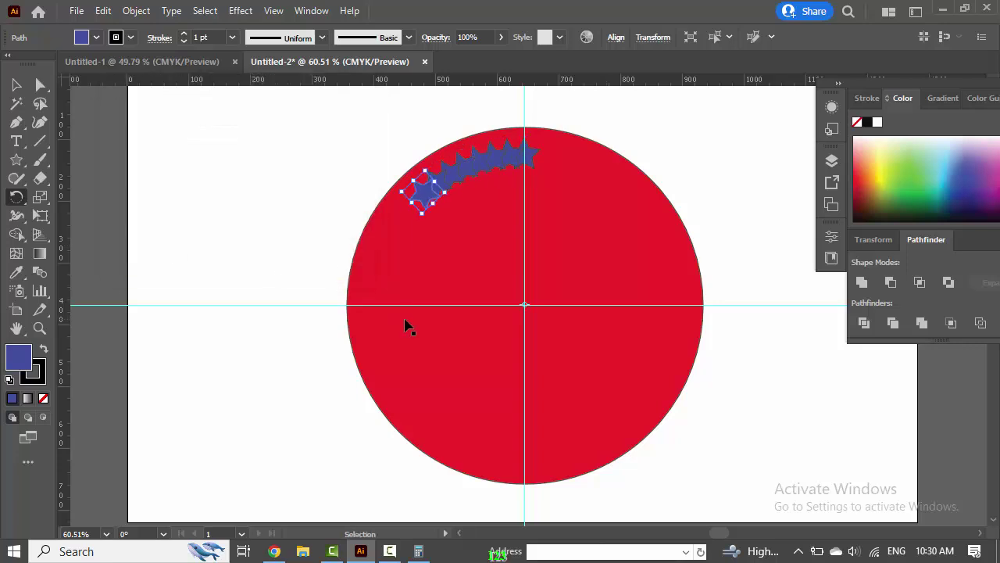
key("ctrl+d")
key("ctrl+d")
key("ctrl+d")
key("ctrl+d")
key("ctrl+d")
key("ctrl+d")
key("ctrl+d")
key("ctrl+d")
key("ctrl+d")
key("ctrl+d")
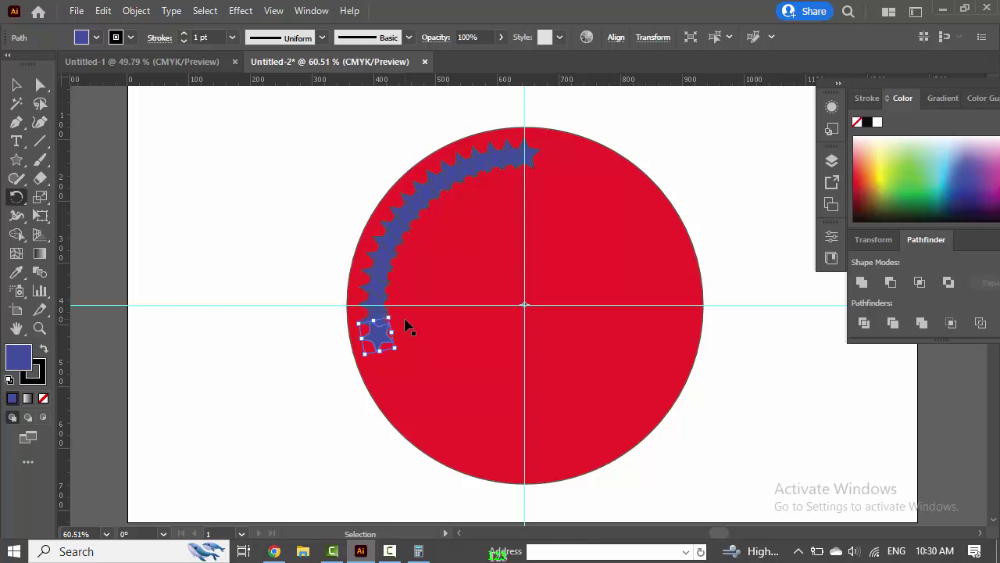
key("ctrl+d")
key("ctrl+d")
key("ctrl+d")
key("ctrl+d")
key("ctrl+d")
key("ctrl+d")
key("ctrl+d")
key("ctrl+d")
key("ctrl+d")
key("ctrl+d")
key("ctrl+d")
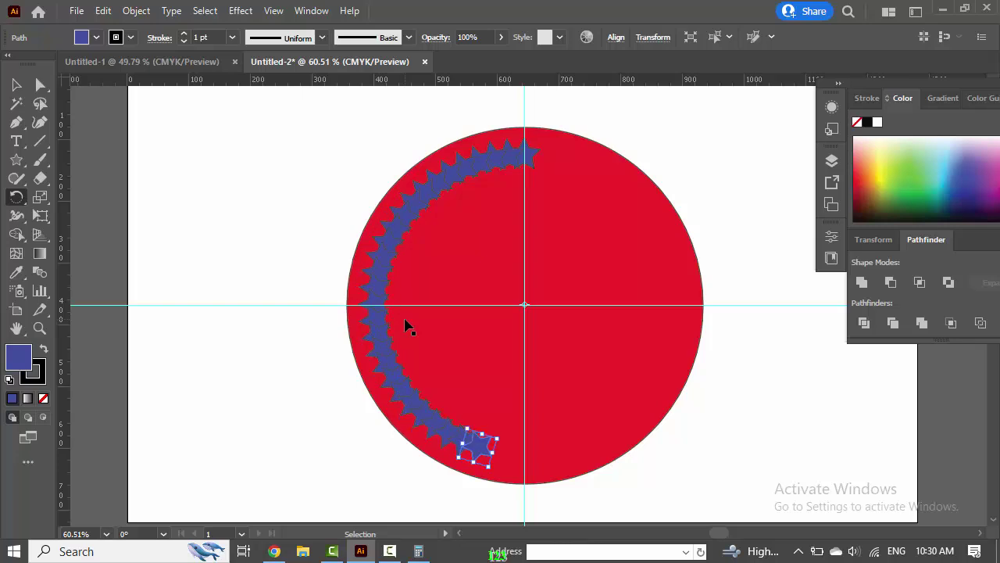
key("ctrl+d")
key("ctrl+d")
key("ctrl+d")
key("ctrl+d")
key("ctrl+d")
key("ctrl+d")
key("ctrl+d")
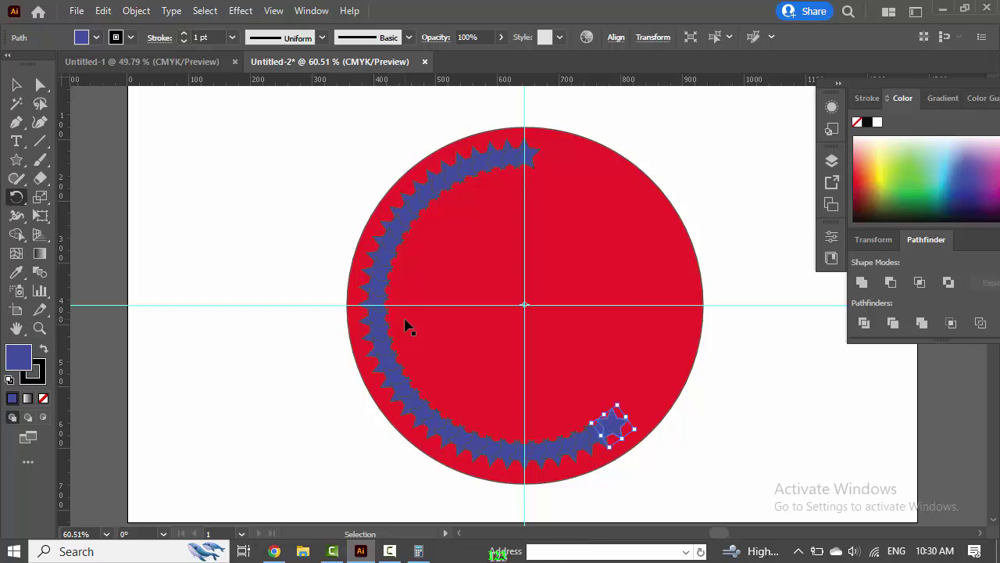
key("ctrl+d")
key("ctrl+d")
key("ctrl+d")
key("ctrl+d")
key("ctrl+d")
key("ctrl+d")
key("ctrl+d")
key("ctrl+d")
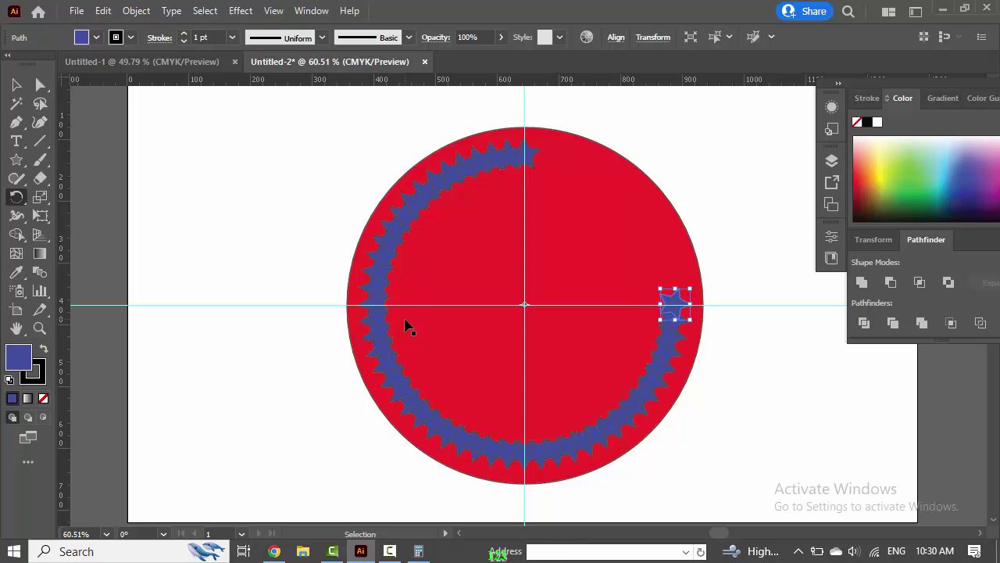
key("ctrl+d")
key("ctrl+d")
key("ctrl+d")
key("ctrl+d")
key("ctrl+d")
key("ctrl+d")
key("ctrl+d")
key("ctrl+d")
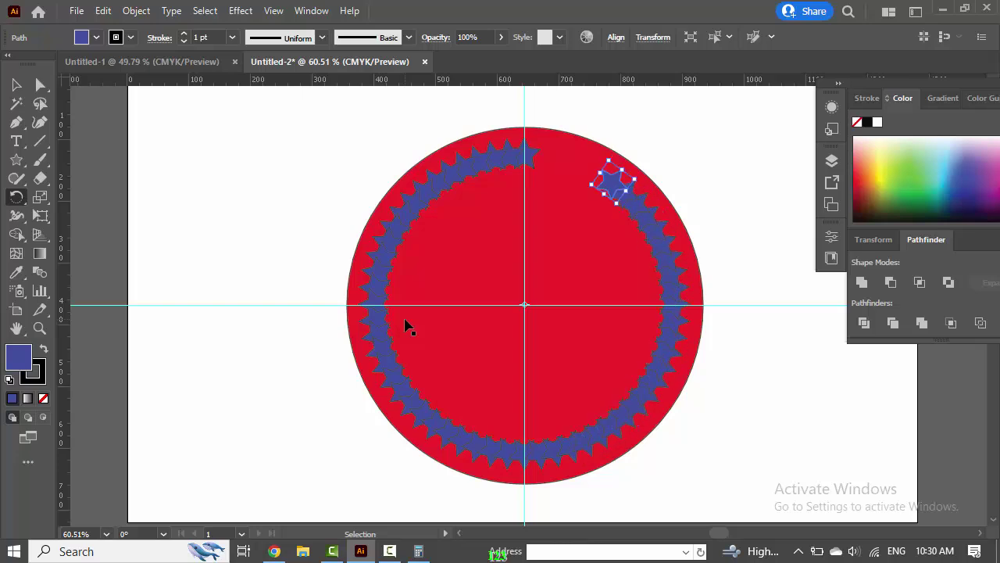
key("ctrl+d")
key("ctrl+d")
key("ctrl+d")
key("ctrl+d")
key("ctrl+d")
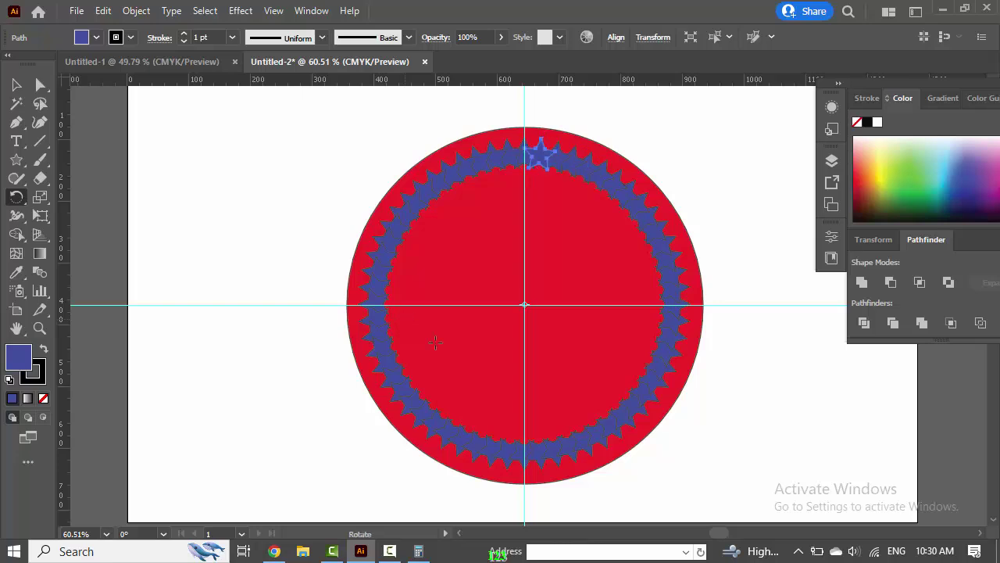
key("ctrl+d")
Deselect everything with the Selection tool to view the finished star ring.
left_click(17, 84)
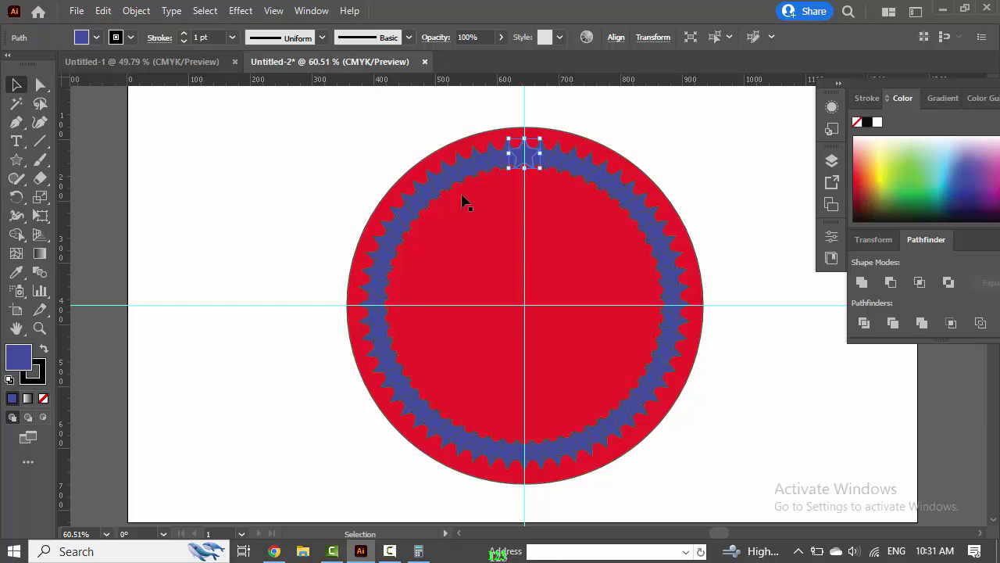
left_click(742, 189)
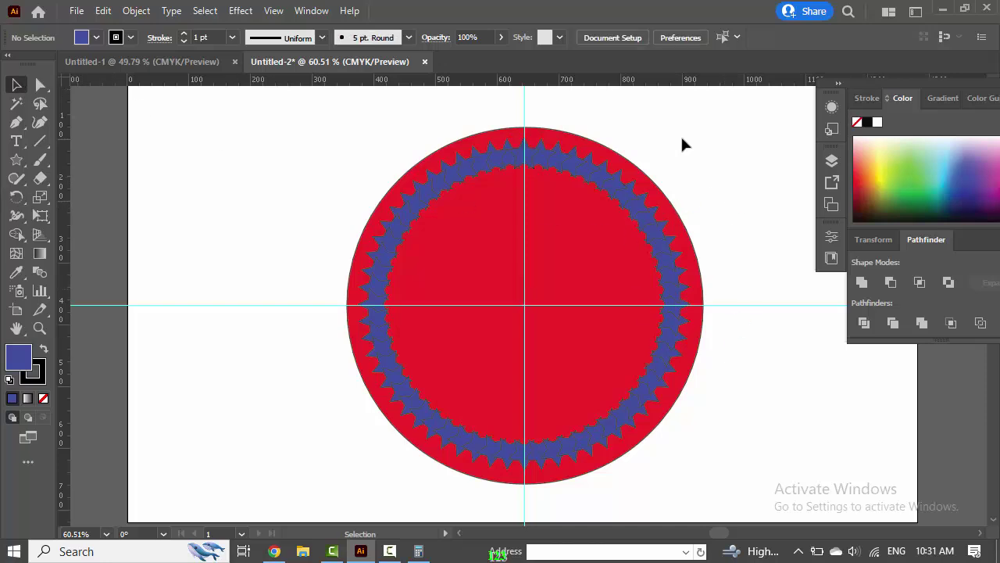